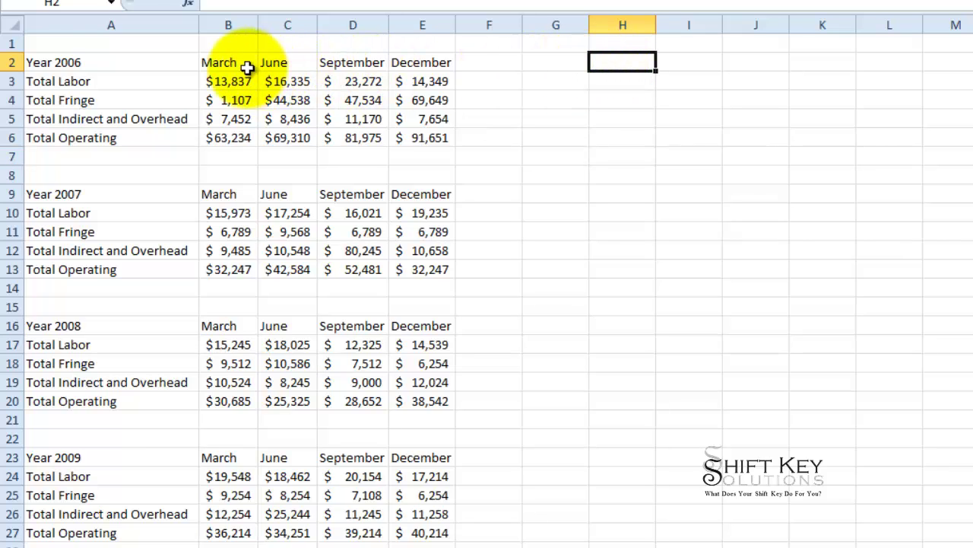
Enter the headers Yr and Mth in cells G2 and H2 for the new table
{"action": "left_click_drag", "start_coordinate": [95, 84], "coordinate": [85, 132]}
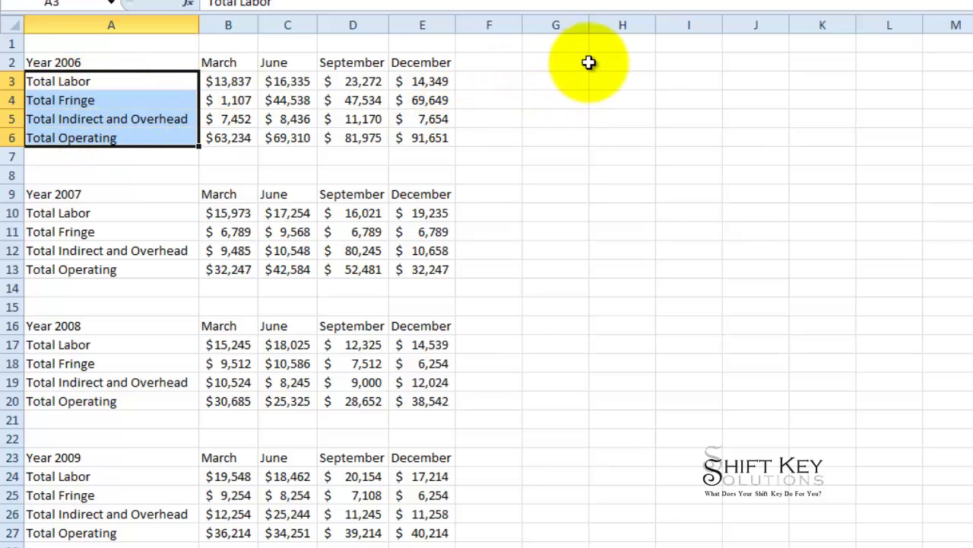
{"action": "left_click_drag", "start_coordinate": [587, 61], "coordinate": [890, 61]}
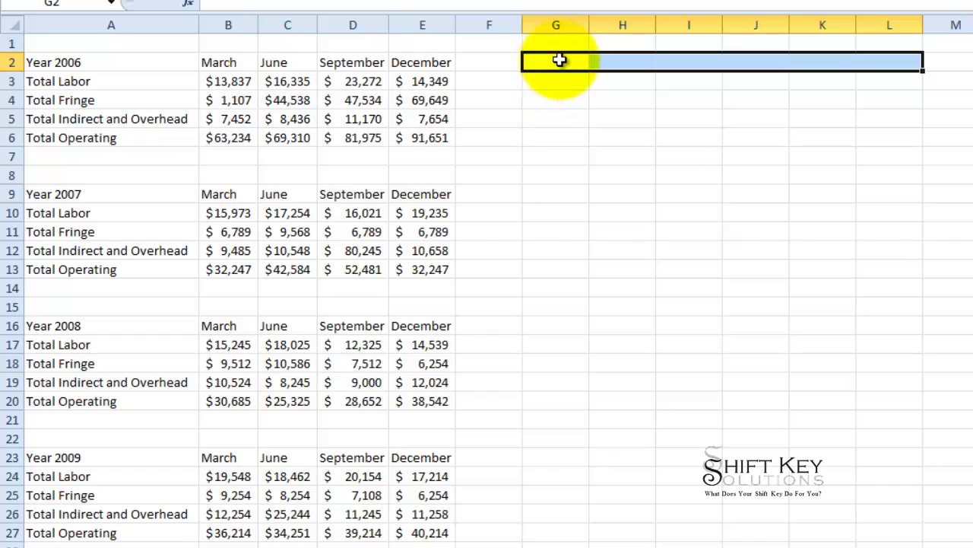
{"action": "left_click", "coordinate": [559, 60]}
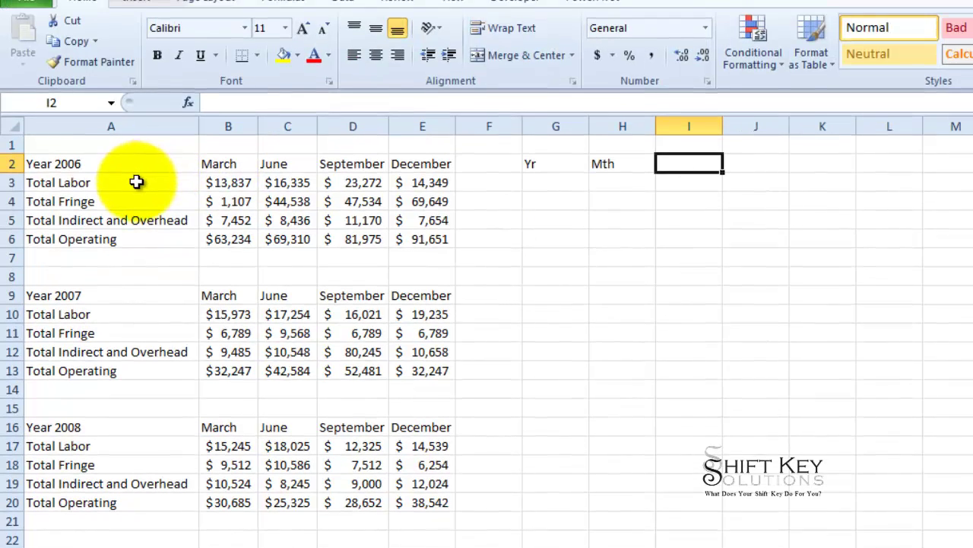
Copy the Year 2006 category labels in A3:A6 and paste them transposed as headers starting at I2
{"action": "left_click_drag", "start_coordinate": [134, 80], "coordinate": [124, 137]}
{"action": "left_click", "coordinate": [77, 78]}
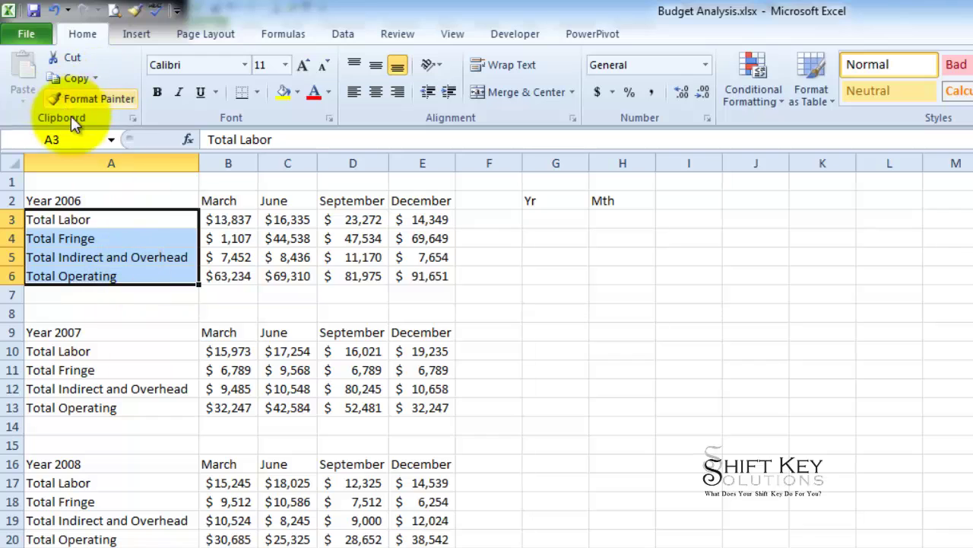
{"action": "left_click", "coordinate": [670, 199]}
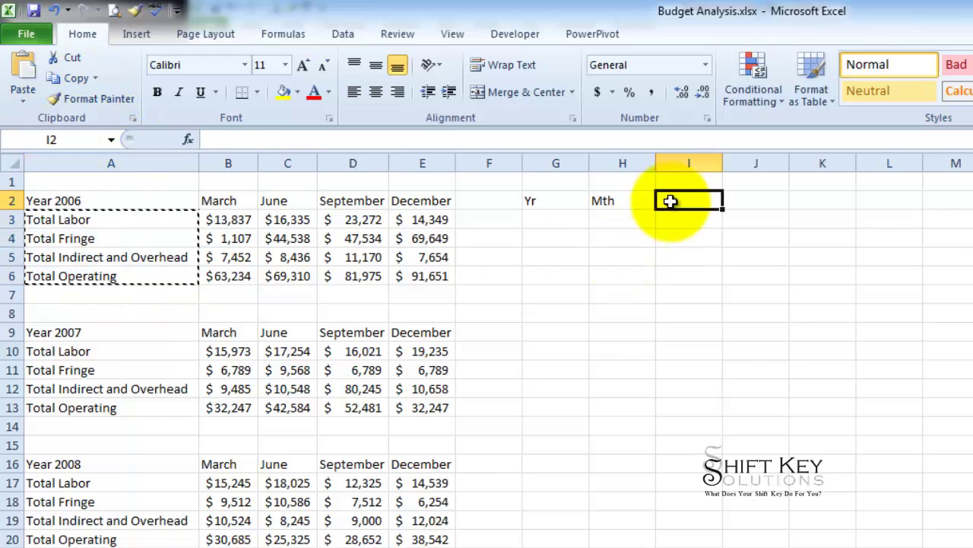
{"action": "left_click", "coordinate": [23, 98]}
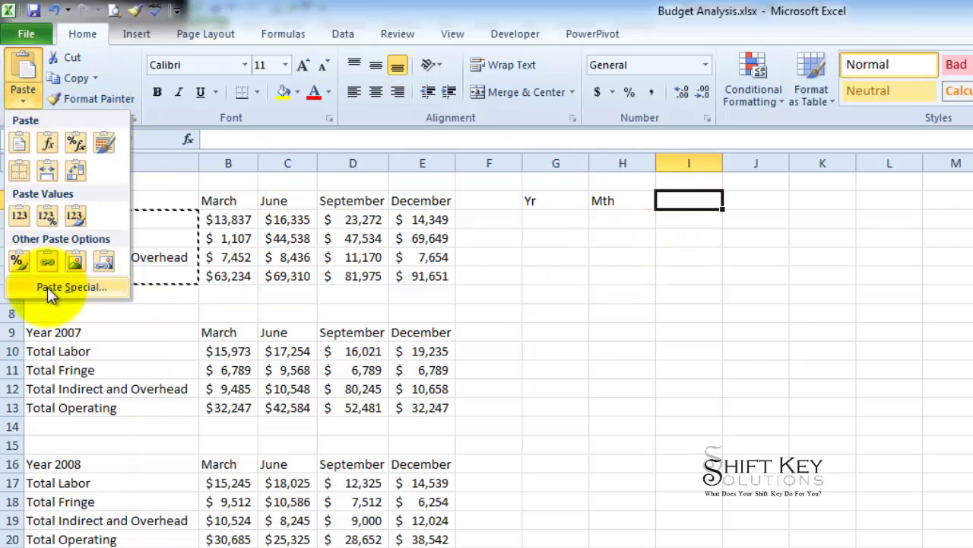
{"action": "left_click", "coordinate": [46, 289]}
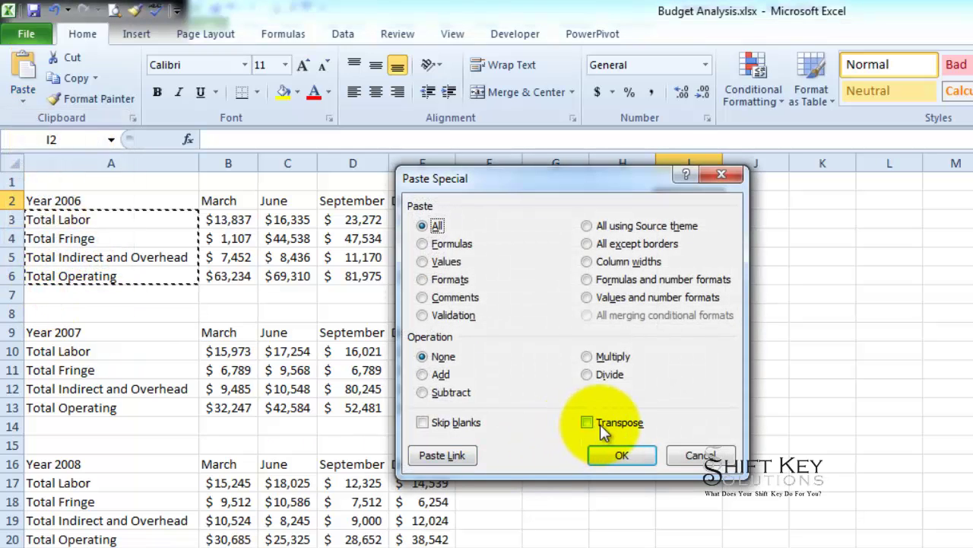
{"action": "left_click", "coordinate": [600, 425]}
{"action": "left_click", "coordinate": [617, 456]}
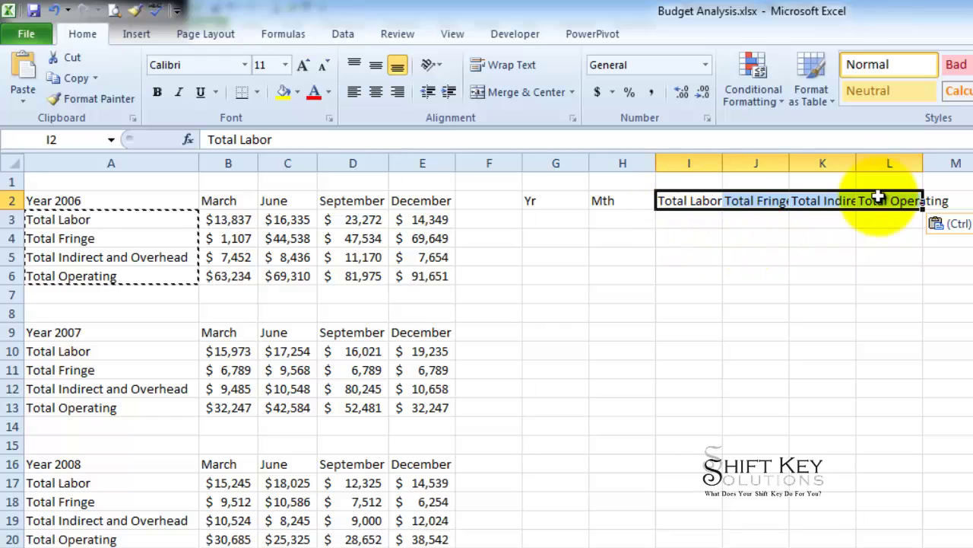
Autofit the widths of columns I through L to their header text
{"action": "left_click_drag", "start_coordinate": [700, 163], "coordinate": [879, 164]}
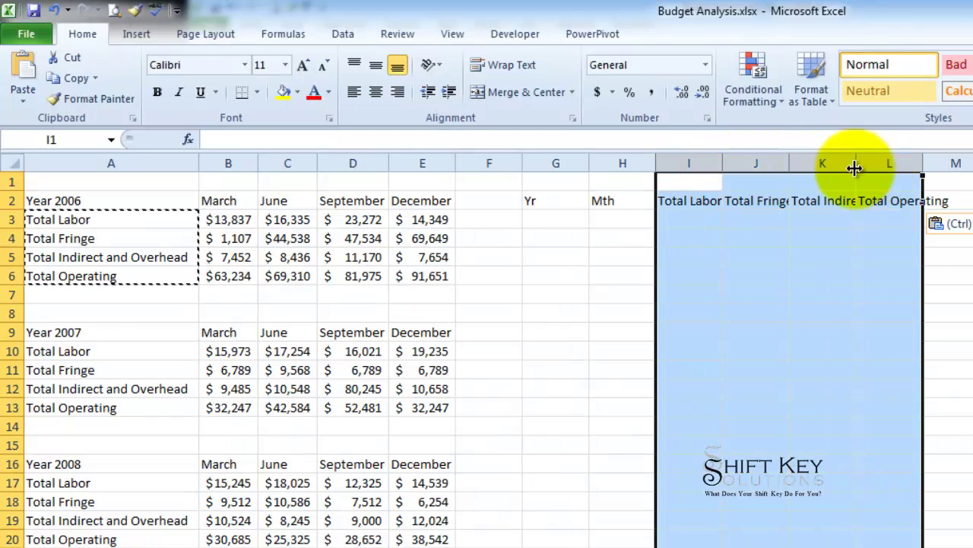
{"action": "double_click", "coordinate": [855, 167]}
{"action": "left_click", "coordinate": [622, 219]}
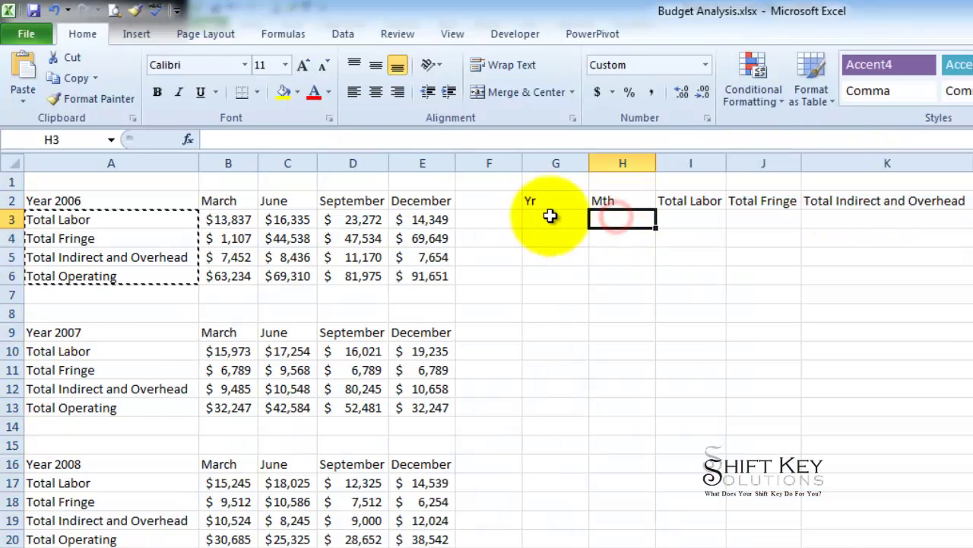
Copy the Year 2006 amounts in B3:E6 and paste them transposed starting at I3
{"action": "left_click_drag", "start_coordinate": [235, 220], "coordinate": [422, 274]}
{"action": "key", "text": "ctrl+c"}
{"action": "left_click", "coordinate": [689, 219]}
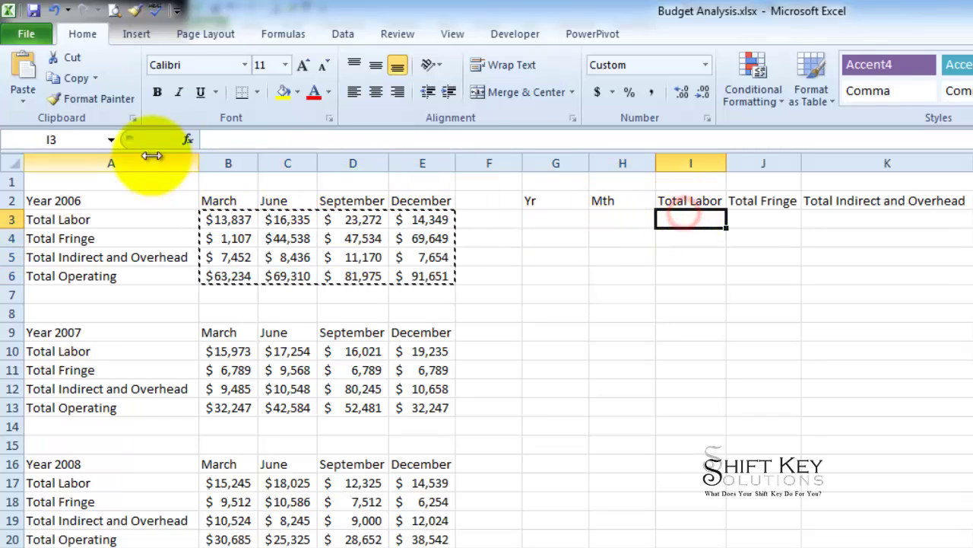
{"action": "left_click", "coordinate": [23, 95]}
{"action": "left_click", "coordinate": [70, 287]}
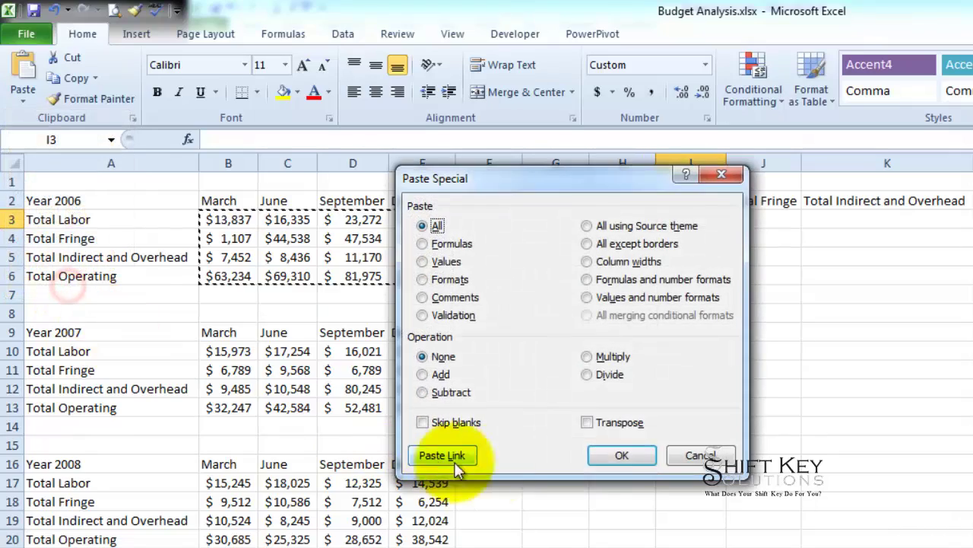
{"action": "left_click", "coordinate": [603, 427]}
{"action": "left_click", "coordinate": [620, 455]}
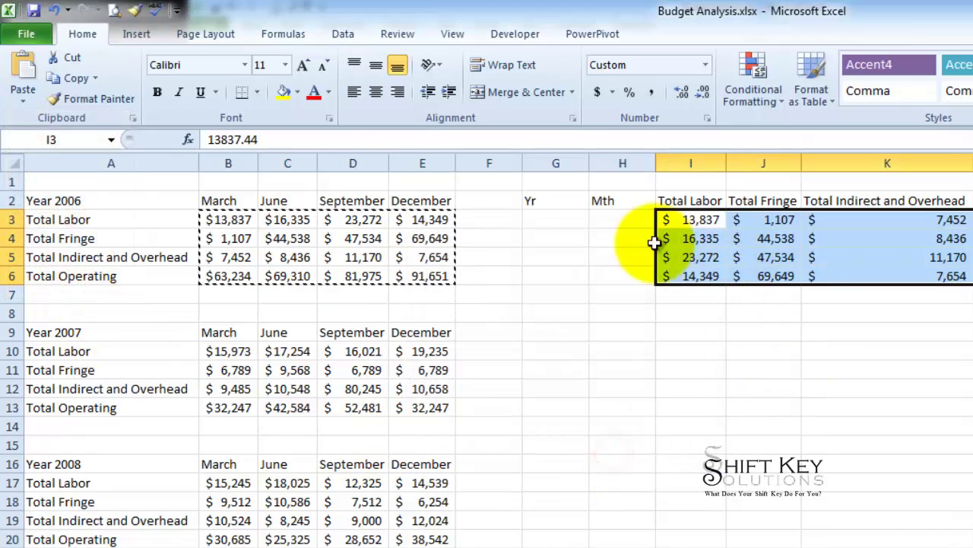
Copy the month headings in B2:E2, paste them transposed down from H3, and clear the copy selection
{"action": "left_click", "coordinate": [617, 220]}
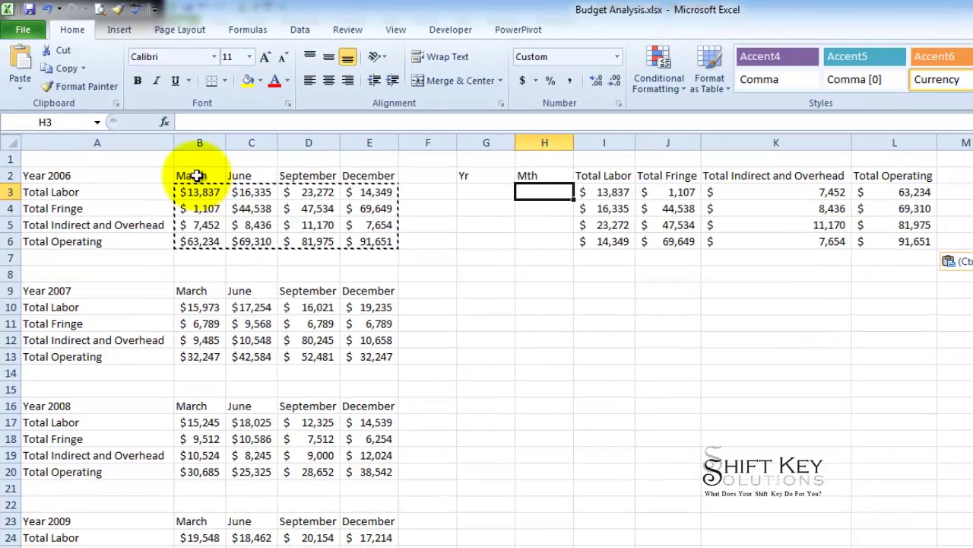
{"action": "left_click_drag", "start_coordinate": [196, 174], "coordinate": [369, 175]}
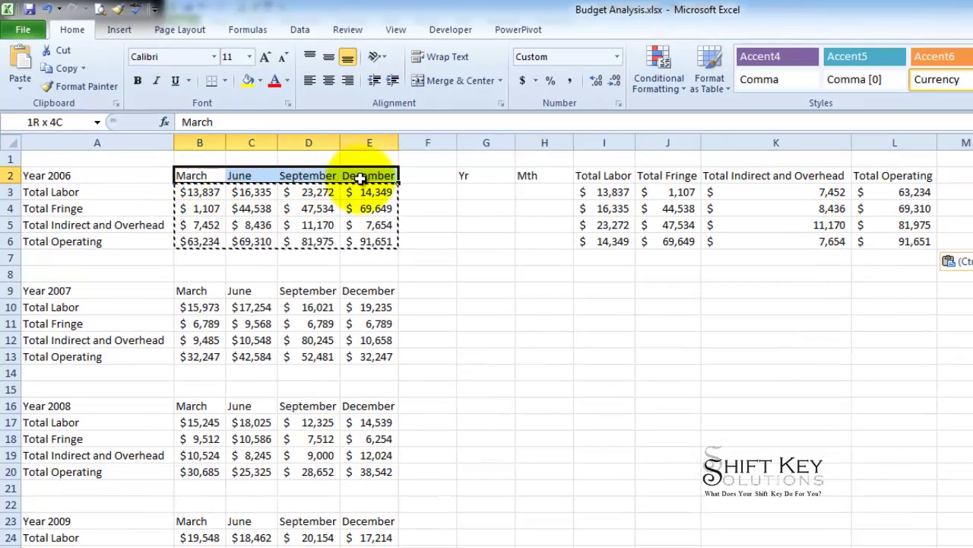
{"action": "key", "text": "ctrl+c"}
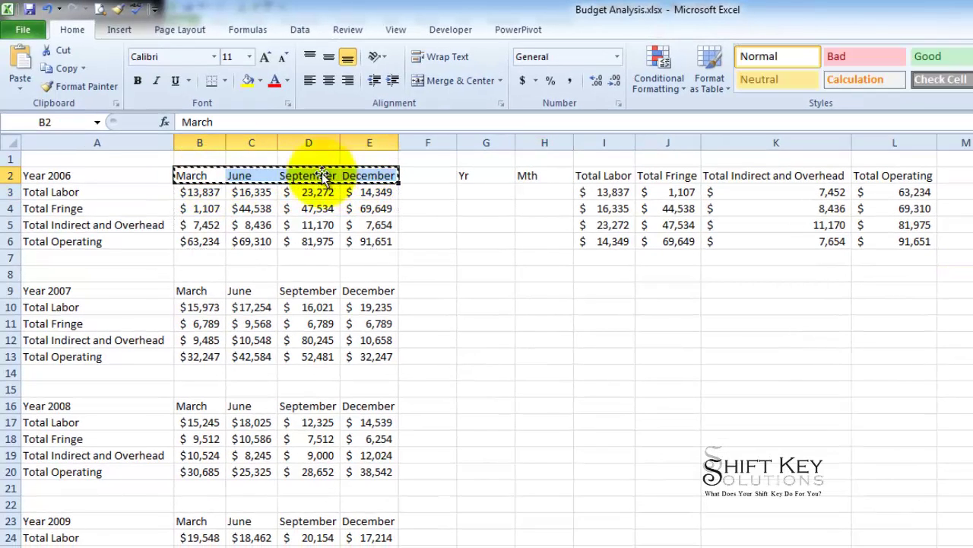
{"action": "left_click", "coordinate": [544, 192]}
{"action": "left_click", "coordinate": [21, 95]}
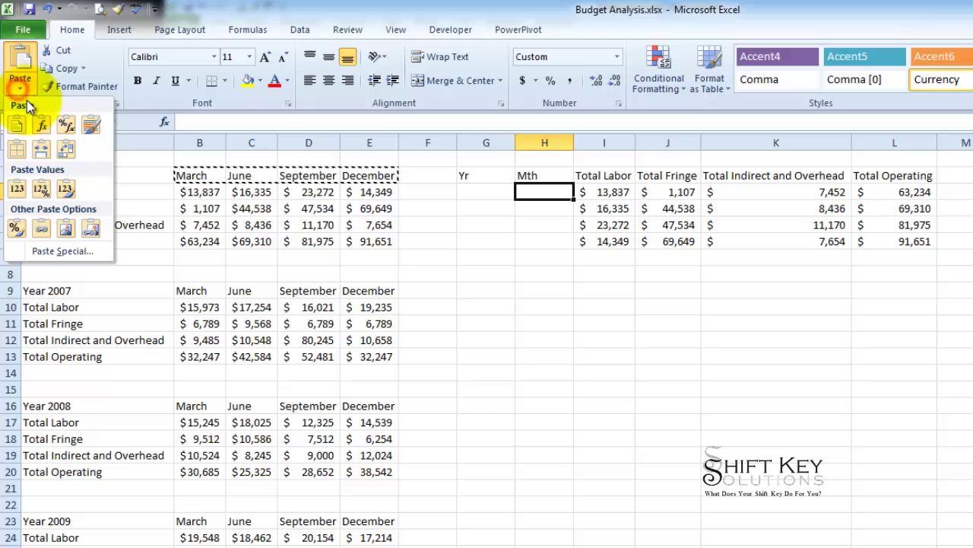
{"action": "left_click", "coordinate": [43, 251]}
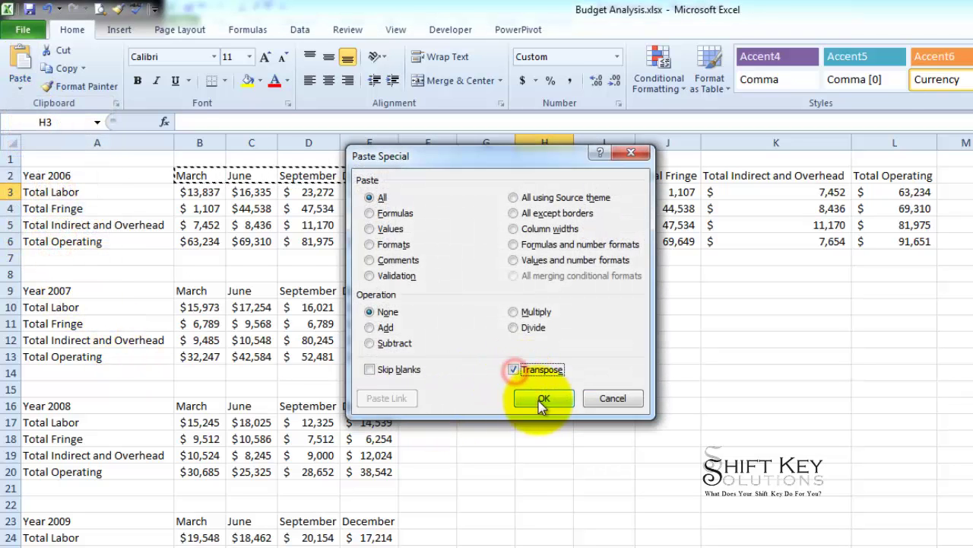
{"action": "left_click", "coordinate": [542, 400]}
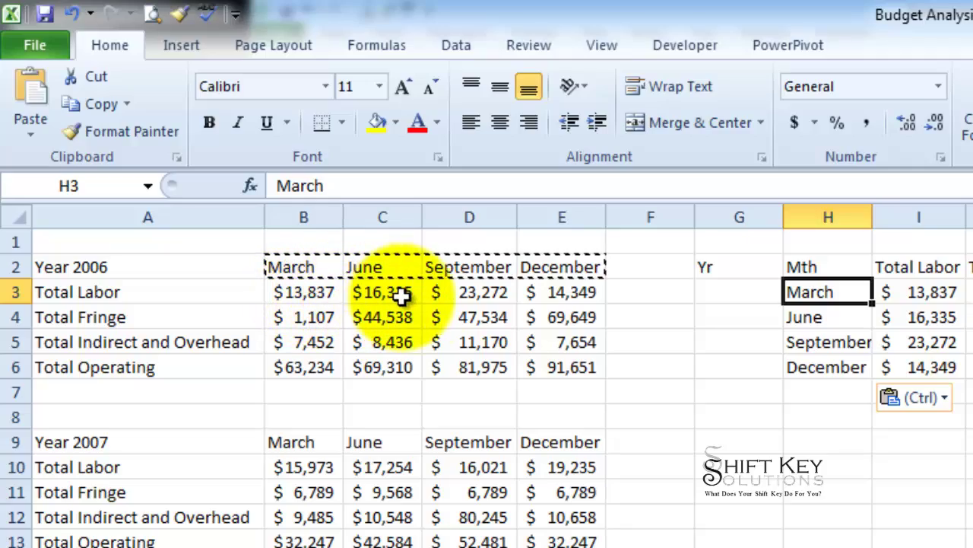
{"action": "key", "text": "Escape"}
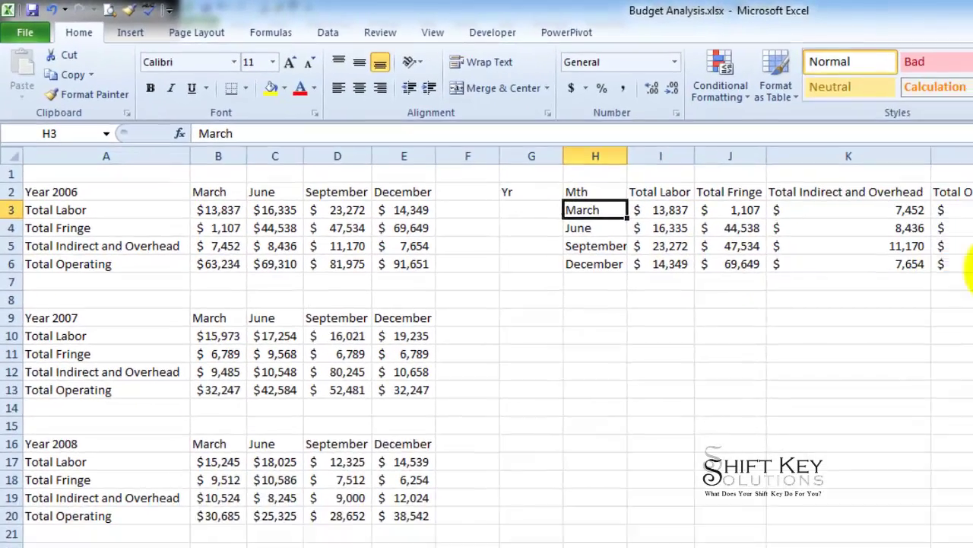
{"action": "left_click", "coordinate": [944, 251]}
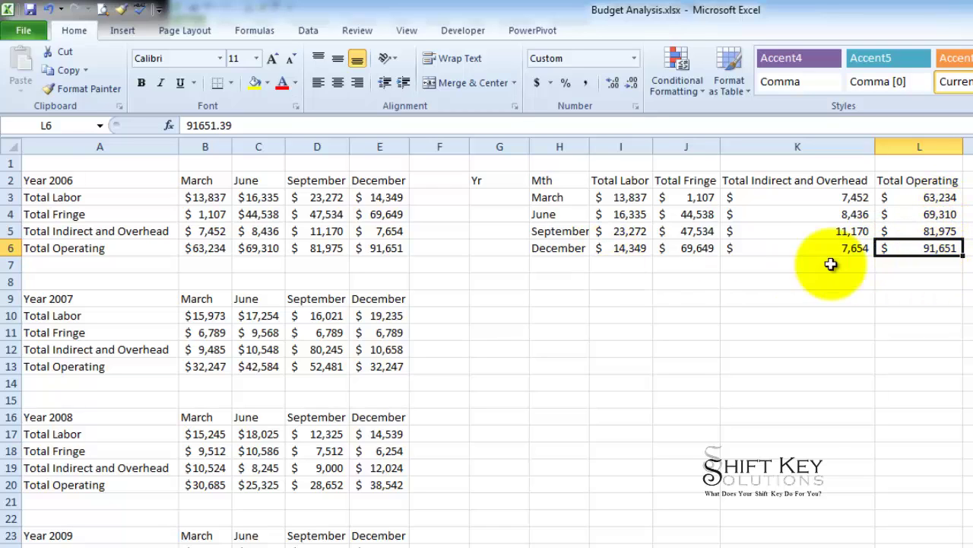
{"action": "left_click", "coordinate": [391, 251]}
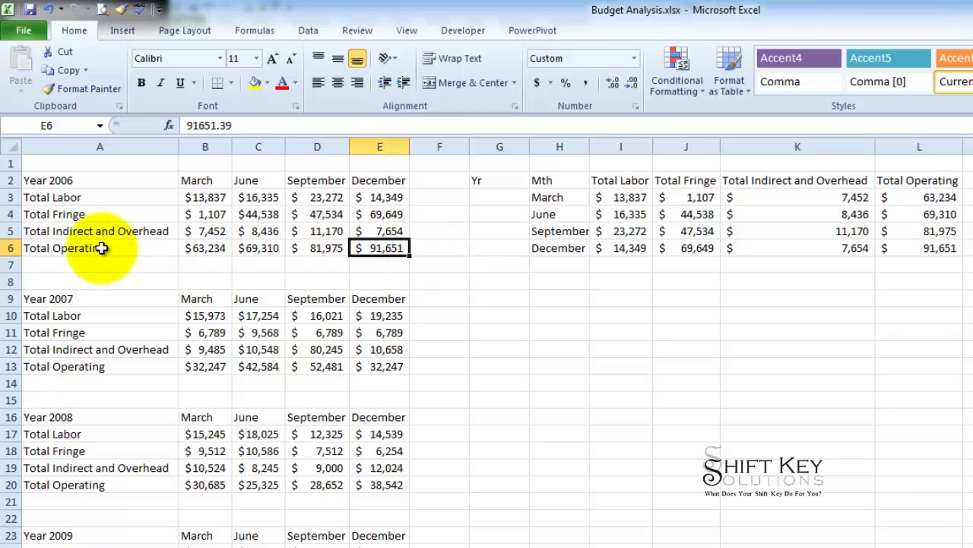
{"action": "left_click", "coordinate": [813, 217]}
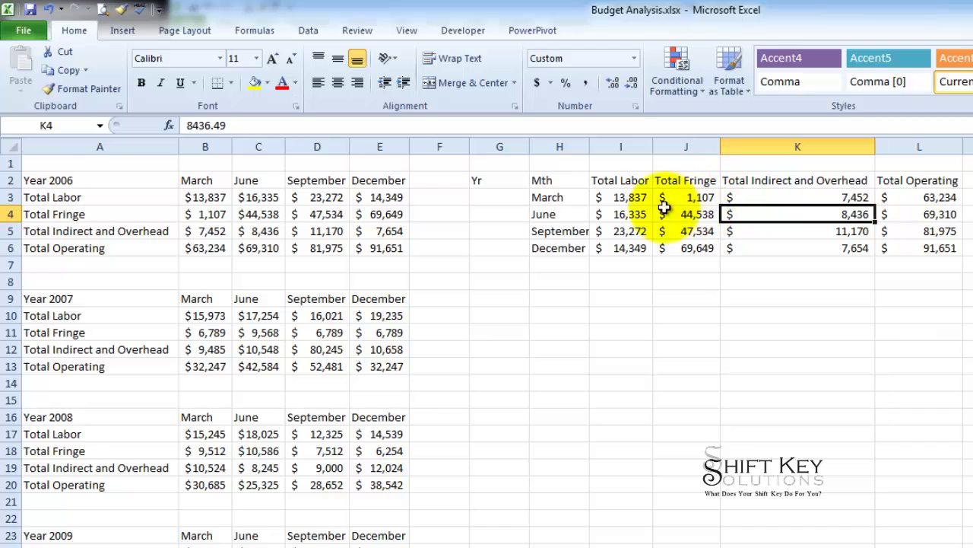
Enter 2006 in G3, fill it down to G6, and give these year cells the General number format
{"action": "left_click", "coordinate": [504, 194]}
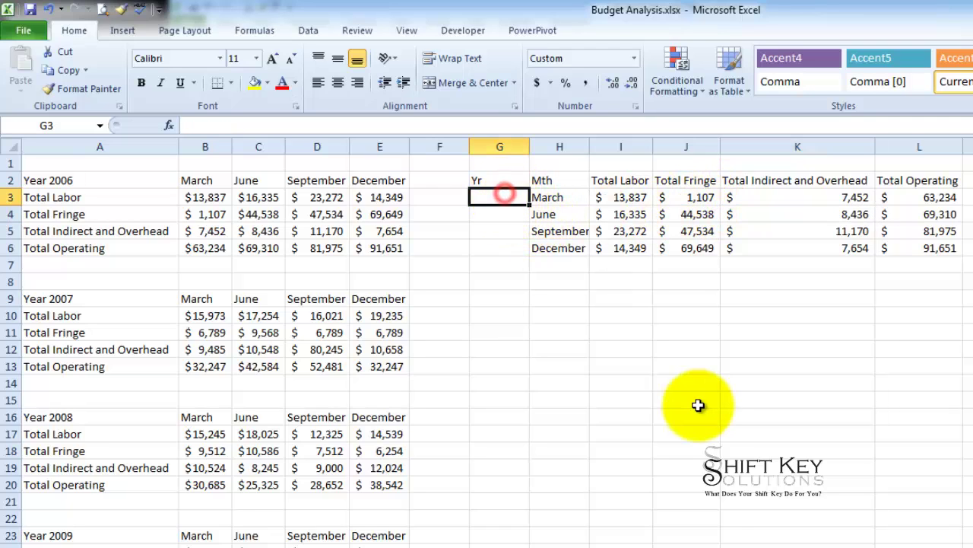
{"action": "type", "text": "2006"}
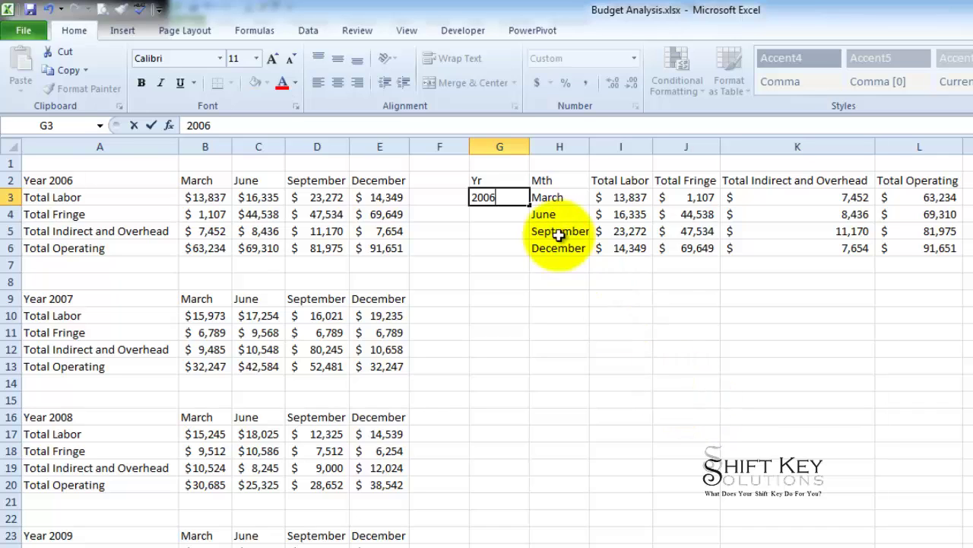
{"action": "left_click_drag", "start_coordinate": [530, 208], "coordinate": [523, 248]}
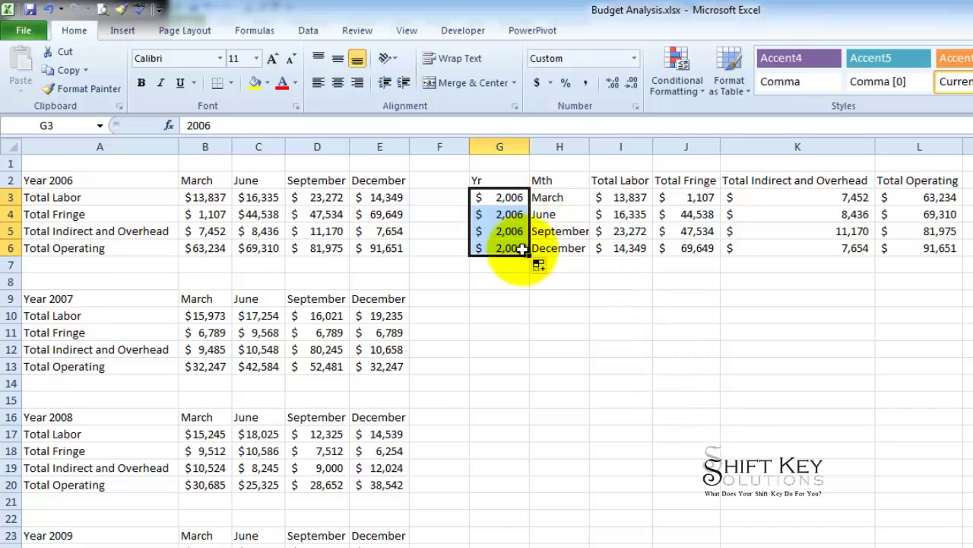
{"action": "left_click", "coordinate": [634, 61]}
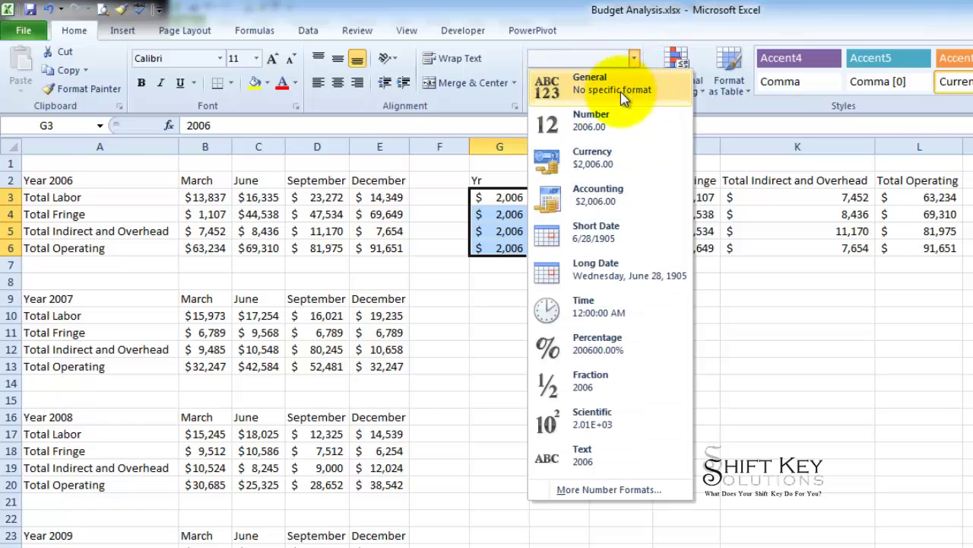
{"action": "left_click", "coordinate": [612, 83]}
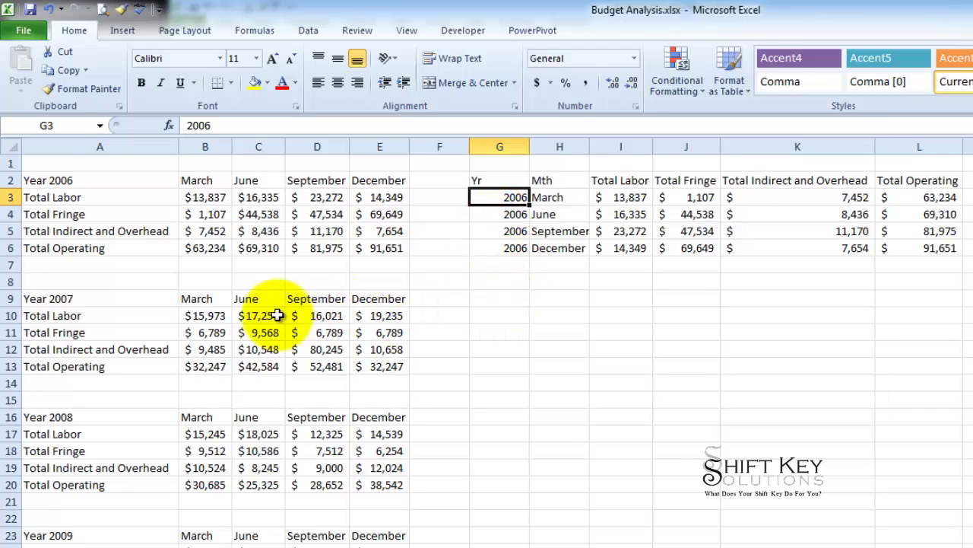
Fill the repeating March, June, September, December sequence down the Mth column from H3 through H26
{"action": "left_click_drag", "start_coordinate": [204, 316], "coordinate": [376, 359]}
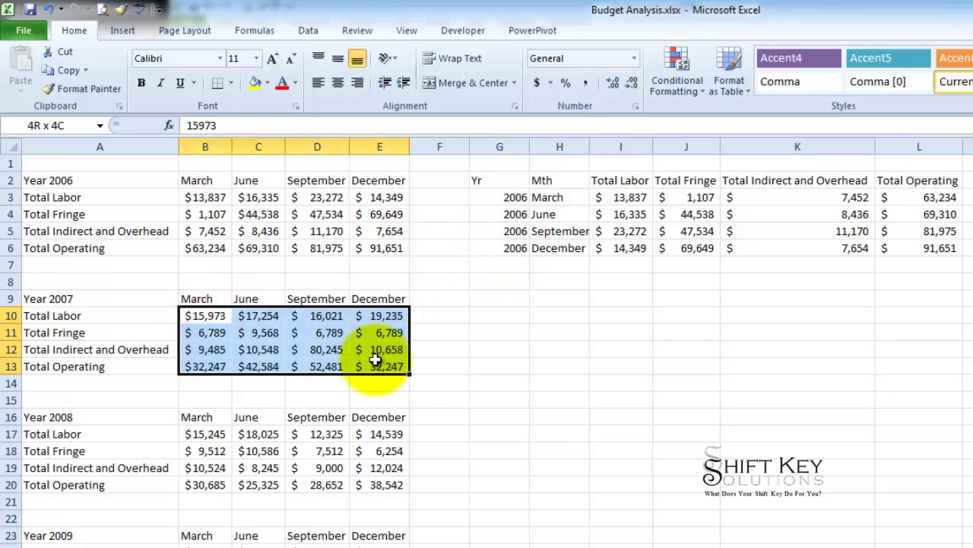
{"action": "left_click_drag", "start_coordinate": [561, 197], "coordinate": [583, 542]}
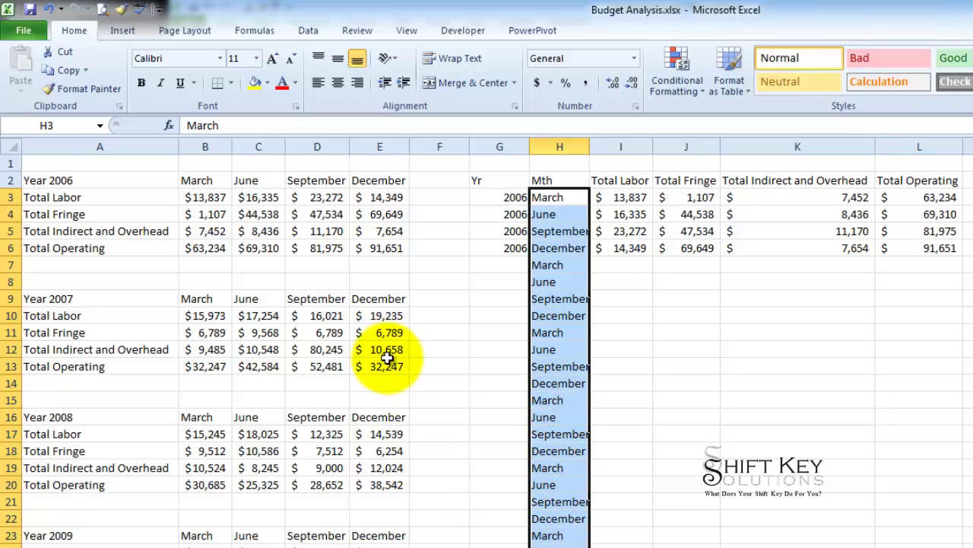
{"action": "scroll", "coordinate": [415, 536], "scroll_direction": "down", "scroll_amount": 5}
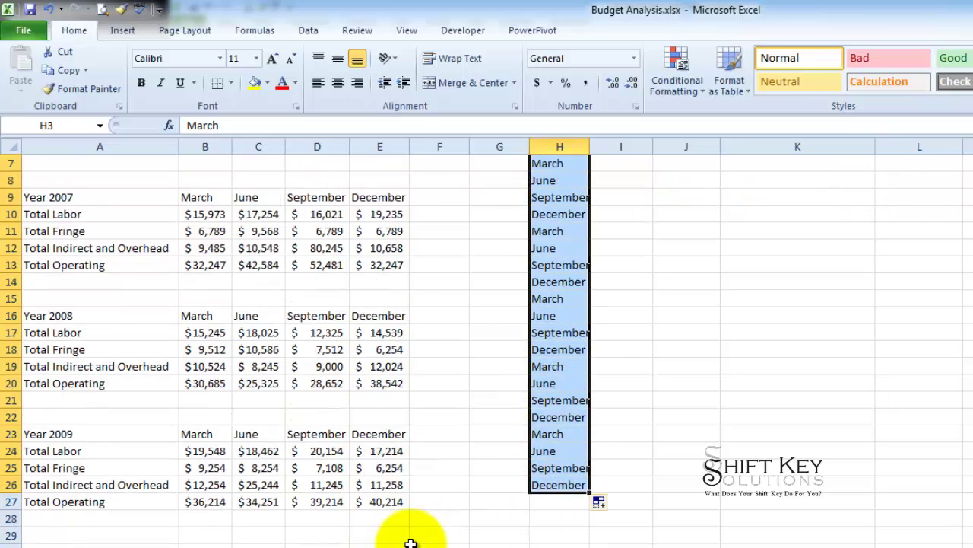
{"action": "scroll", "coordinate": [555, 304], "scroll_direction": "up", "scroll_amount": 5}
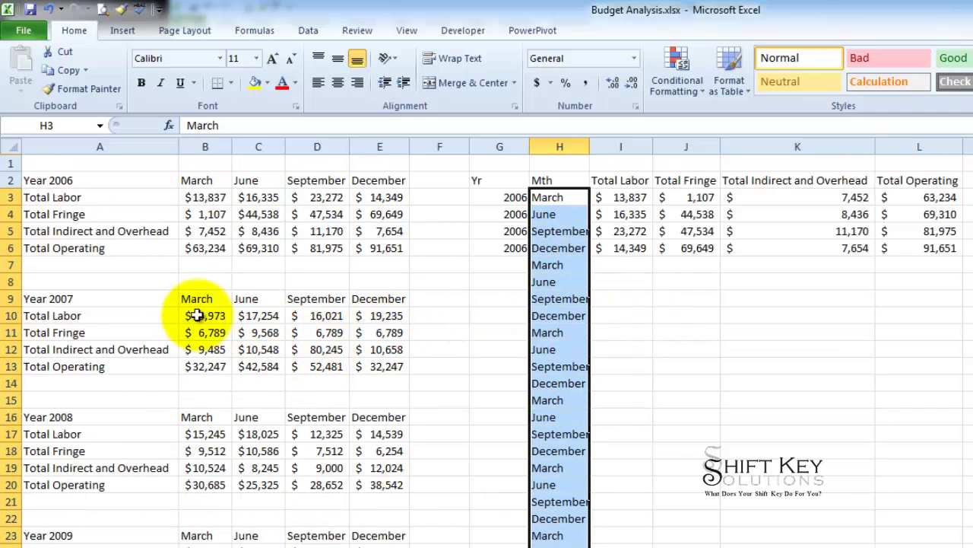
Copy the Year 2007 amounts in B10:E13 and paste them transposed starting at I7
{"action": "left_click_drag", "start_coordinate": [196, 316], "coordinate": [370, 362]}
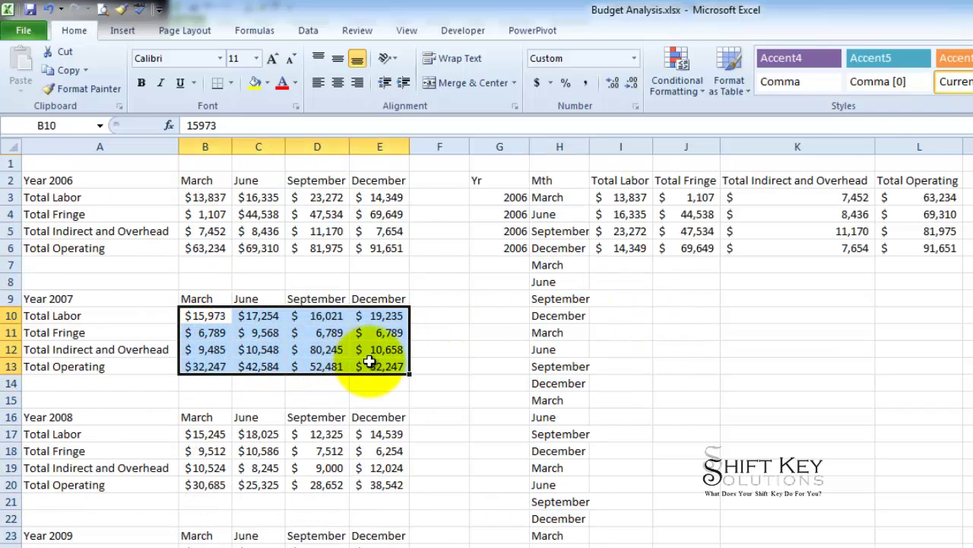
{"action": "key", "text": "ctrl+c"}
{"action": "left_click", "coordinate": [612, 263]}
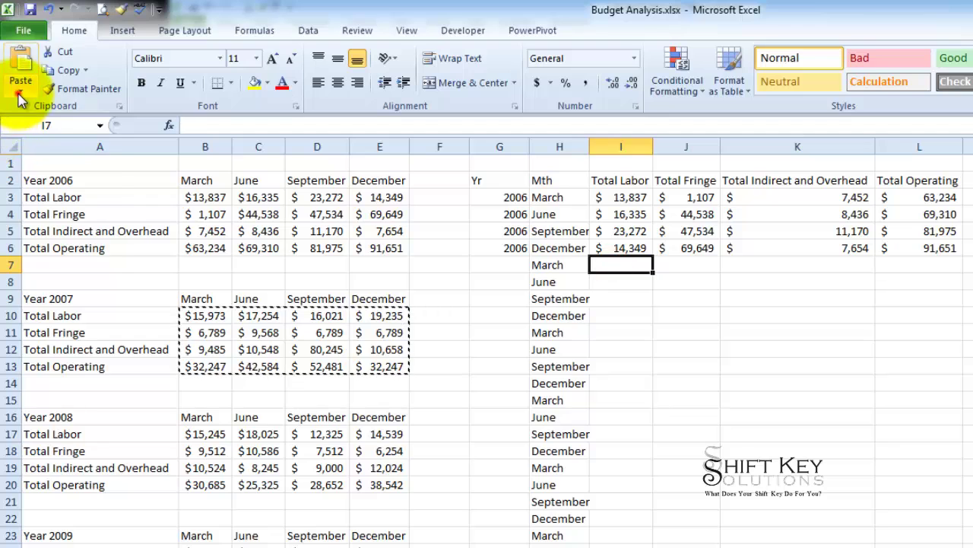
{"action": "left_click", "coordinate": [19, 93]}
{"action": "left_click", "coordinate": [61, 261]}
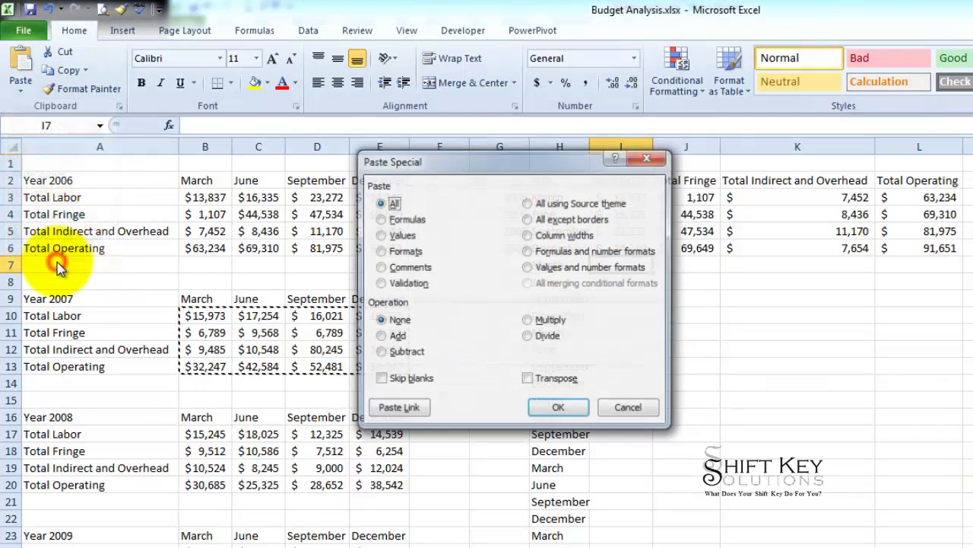
{"action": "left_click", "coordinate": [545, 407]}
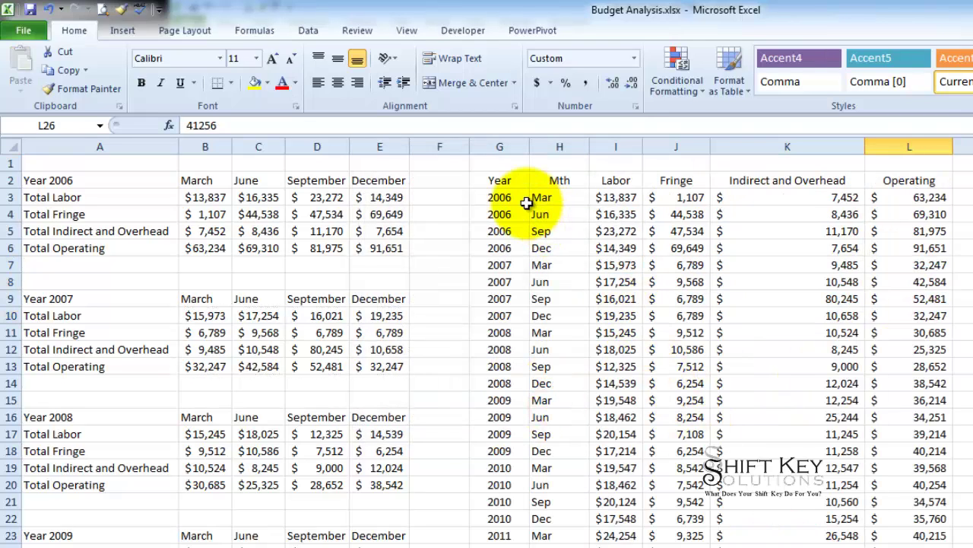
Create a PivotChart with PivotTable from the restructured table G2:L26, placed on the existing worksheet at M3
{"action": "left_click", "coordinate": [500, 180]}
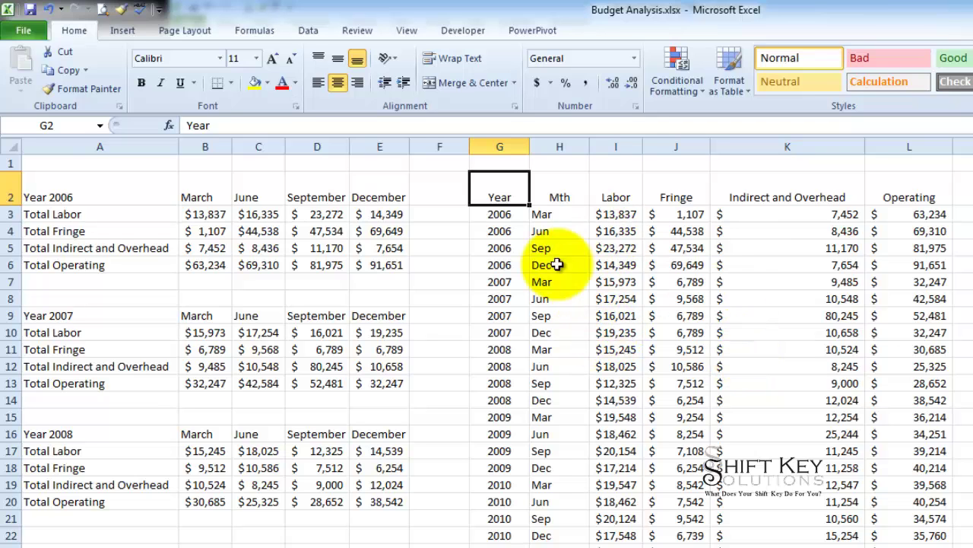
{"action": "left_click", "coordinate": [120, 34]}
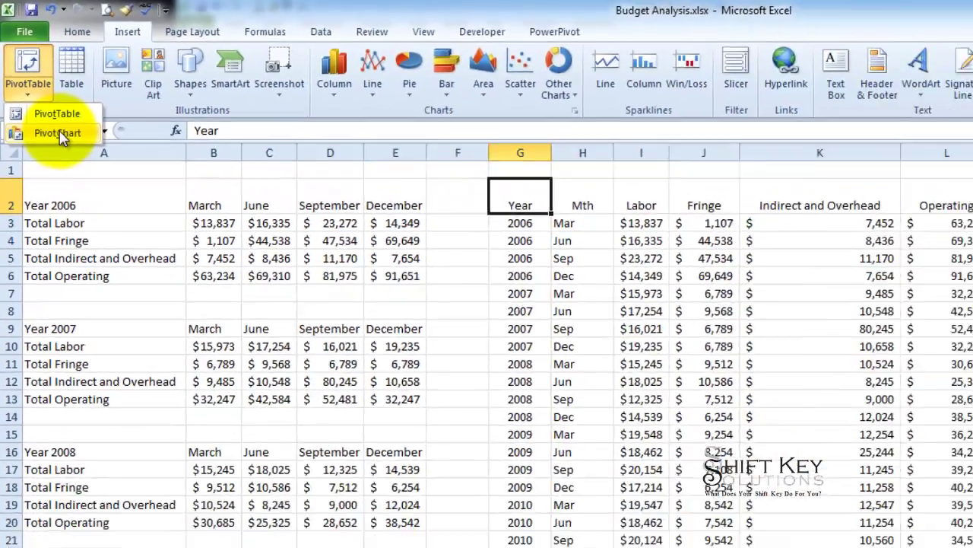
{"action": "left_click", "coordinate": [124, 275]}
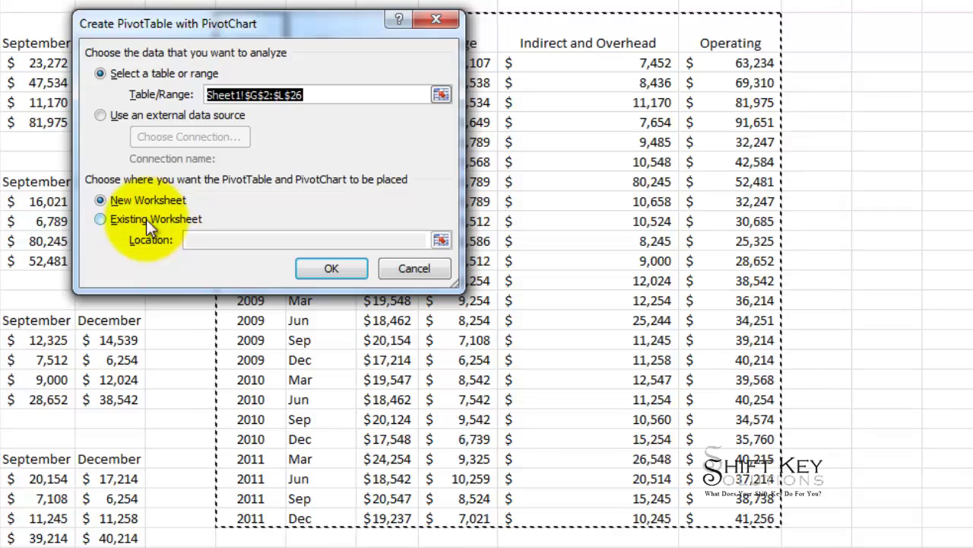
{"action": "left_click", "coordinate": [126, 220]}
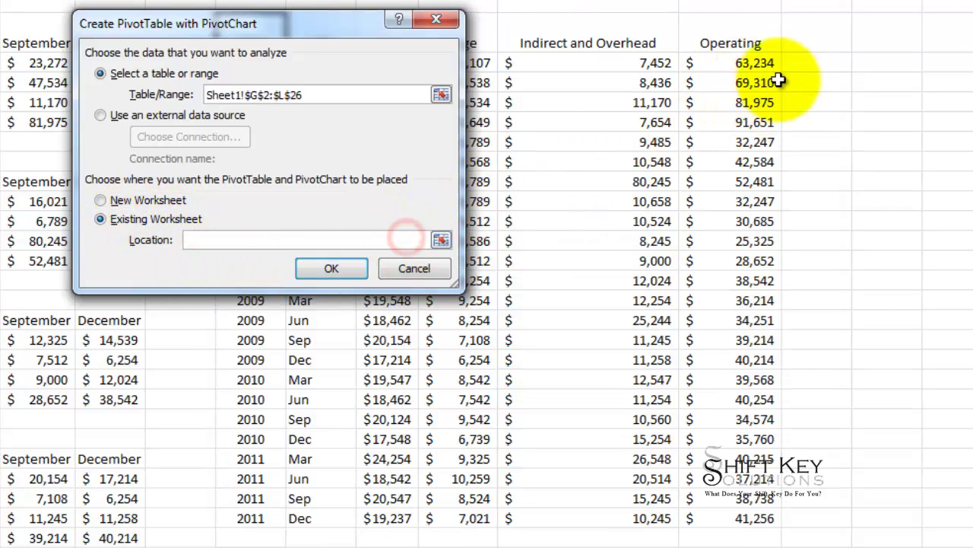
{"action": "left_click", "coordinate": [824, 63]}
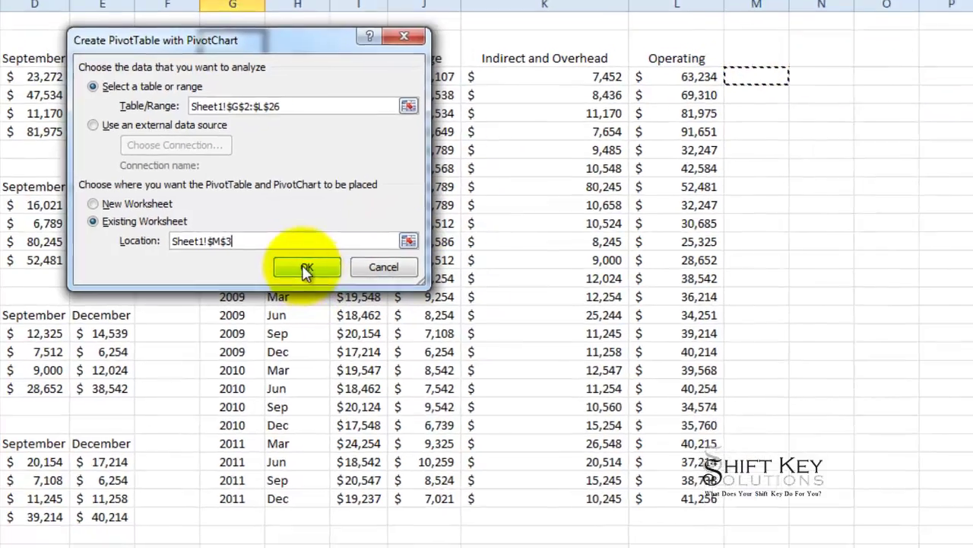
{"action": "left_click", "coordinate": [331, 268]}
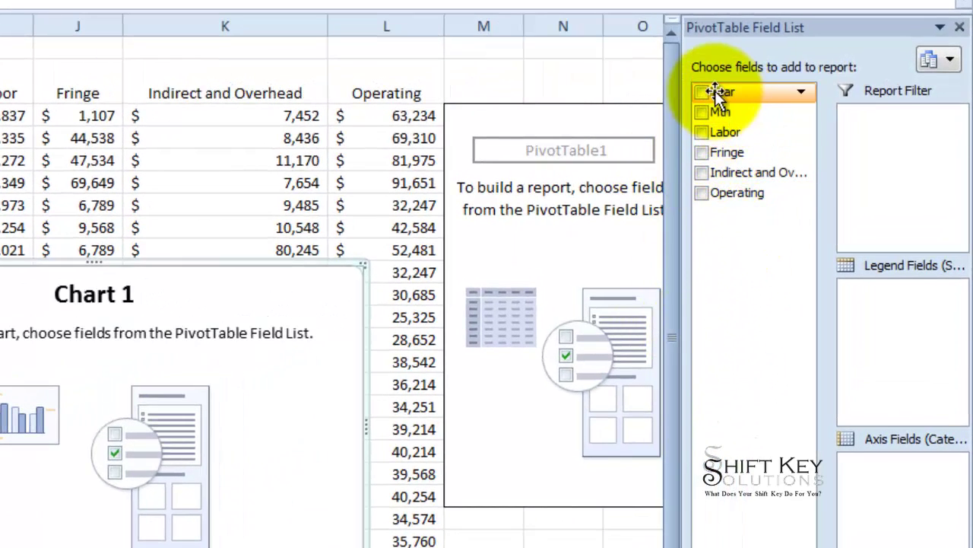
Add Year and Mth as axis fields, and Labor, Fringe, Indirect and Overhead, and Operating as value fields
{"action": "left_click_drag", "start_coordinate": [711, 90], "coordinate": [890, 481]}
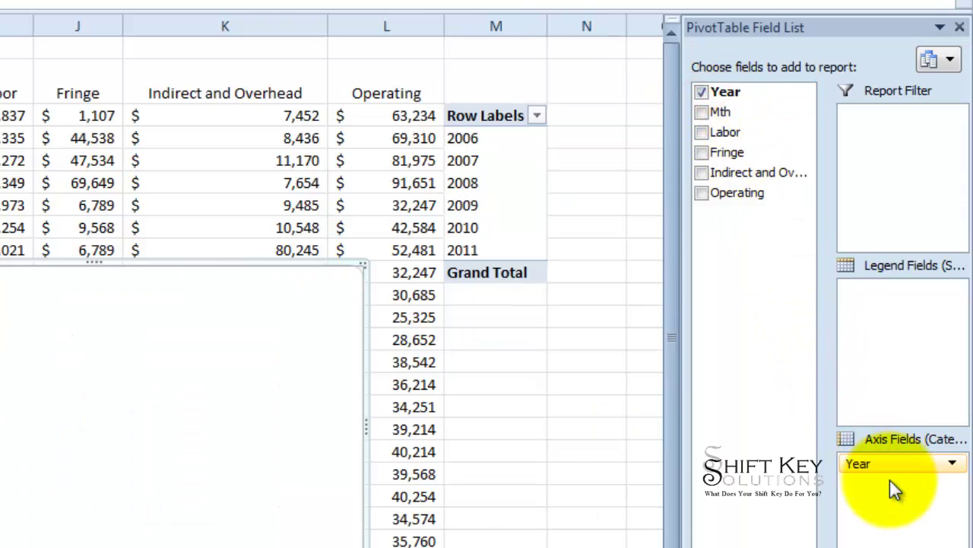
{"action": "left_click_drag", "start_coordinate": [736, 111], "coordinate": [875, 486]}
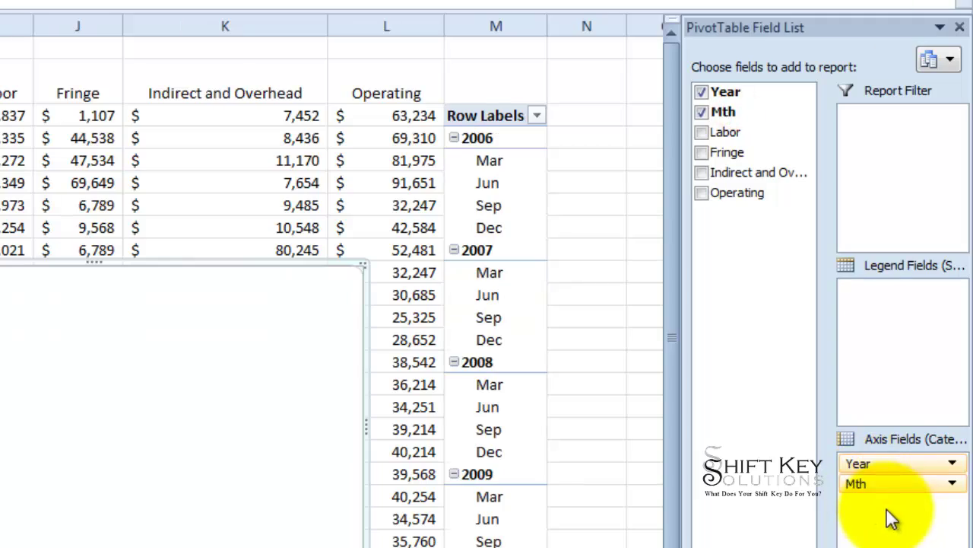
{"action": "left_click_drag", "start_coordinate": [742, 137], "coordinate": [896, 547]}
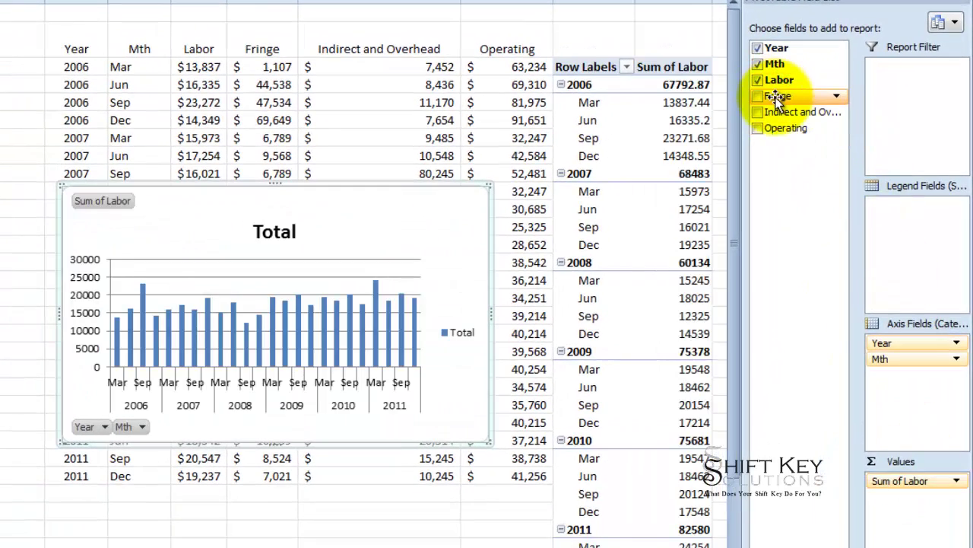
{"action": "left_click_drag", "start_coordinate": [776, 96], "coordinate": [905, 510]}
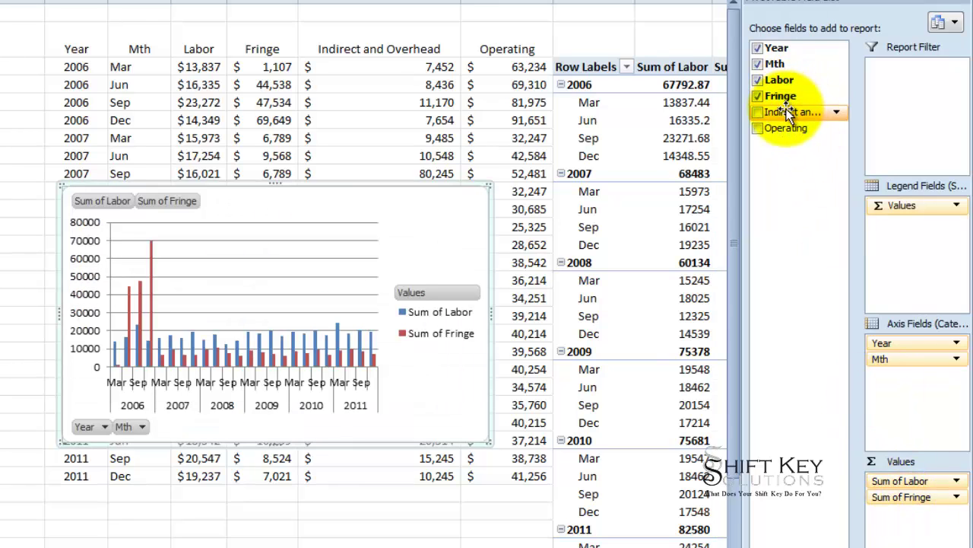
{"action": "left_click_drag", "start_coordinate": [791, 114], "coordinate": [882, 511]}
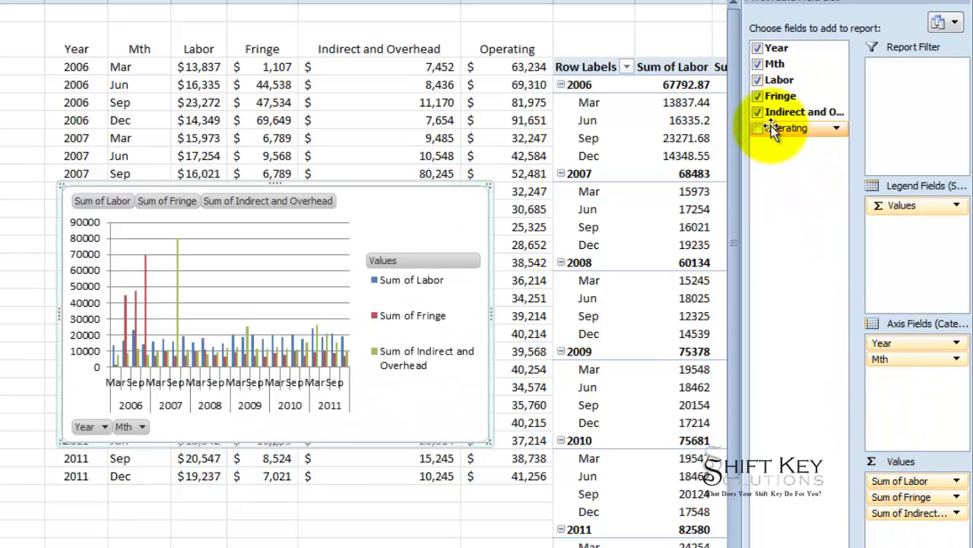
{"action": "left_click_drag", "start_coordinate": [771, 125], "coordinate": [909, 525]}
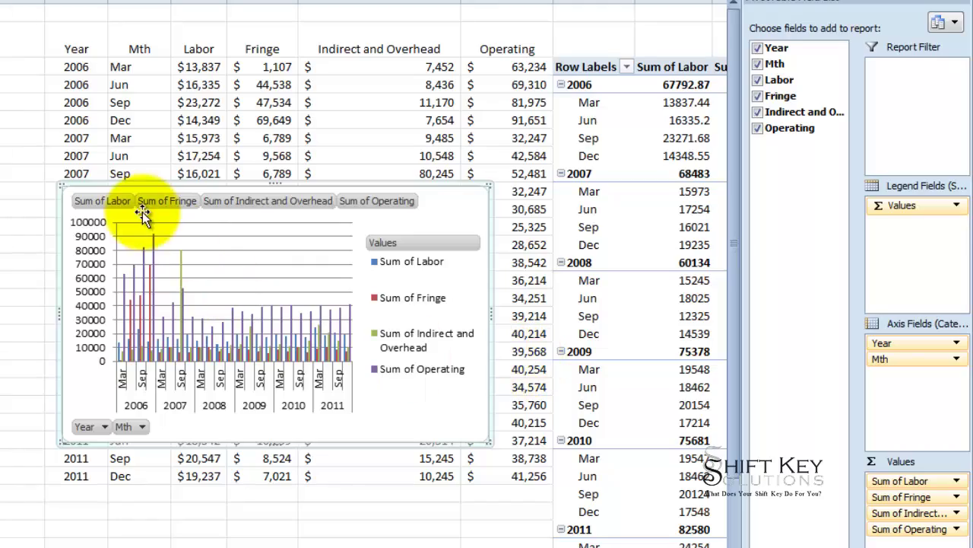
Enlarge the pivot chart across the worksheet columns beside the pivot table and change its type to Line with Markers
{"action": "left_click_drag", "start_coordinate": [63, 185], "coordinate": [0, 10]}
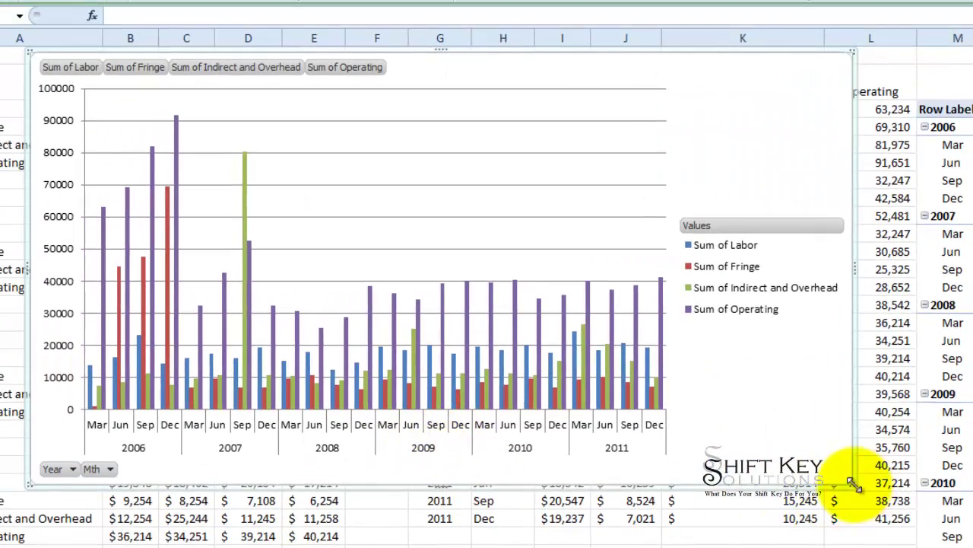
{"action": "left_click_drag", "start_coordinate": [853, 485], "coordinate": [916, 526]}
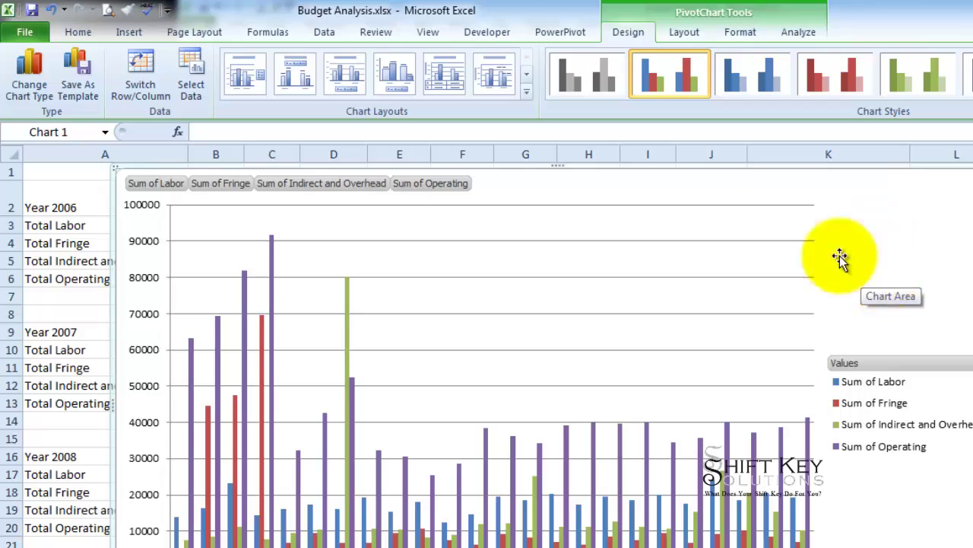
{"action": "left_click", "coordinate": [30, 85]}
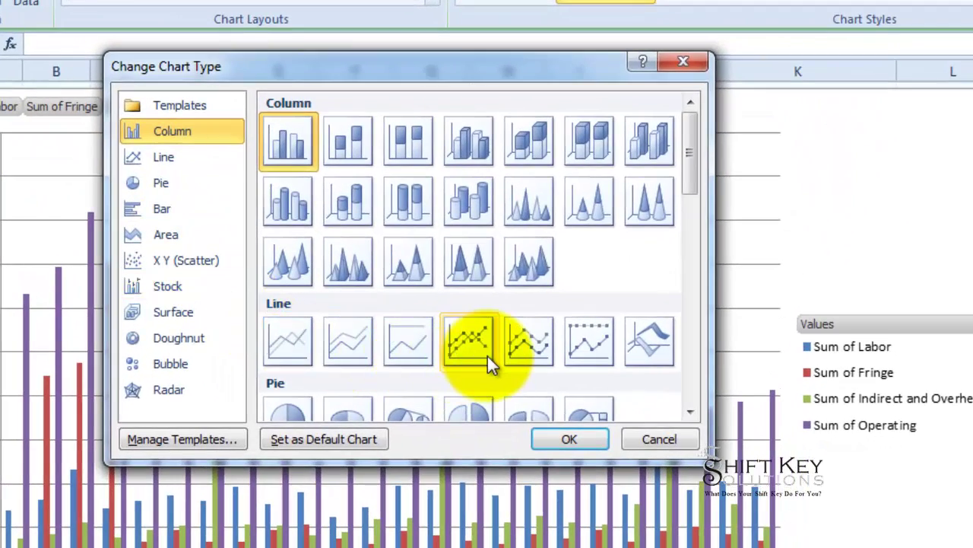
{"action": "left_click", "coordinate": [487, 355]}
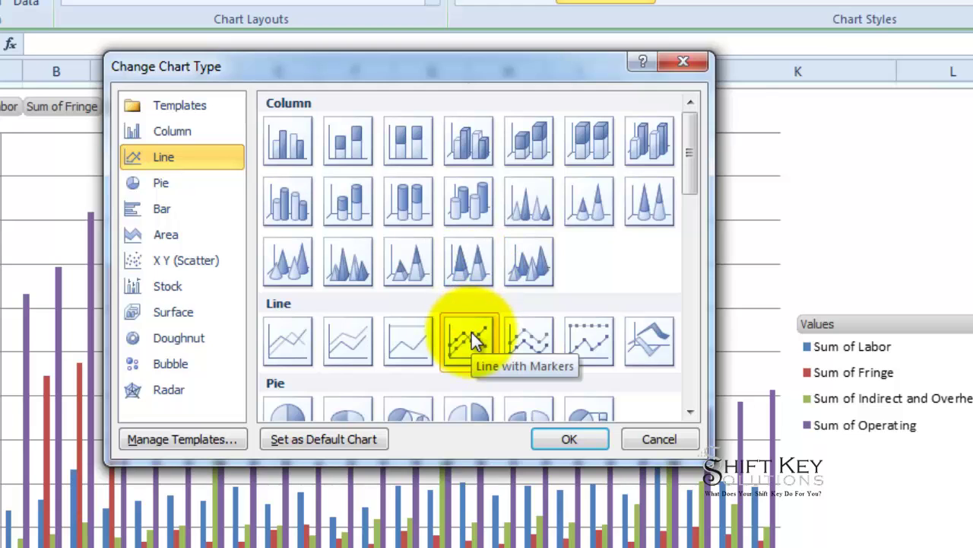
{"action": "left_click", "coordinate": [566, 440]}
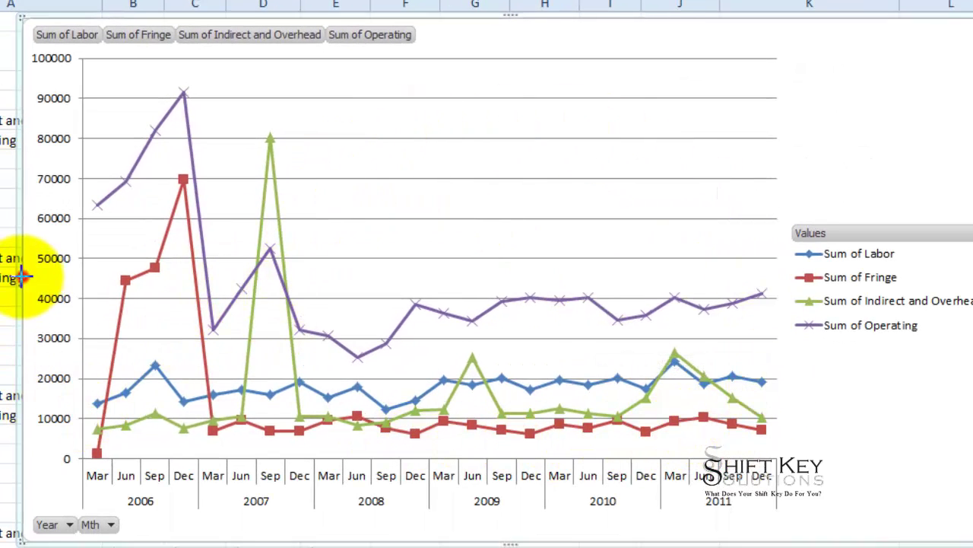
{"action": "left_click_drag", "start_coordinate": [23, 277], "coordinate": [5, 277]}
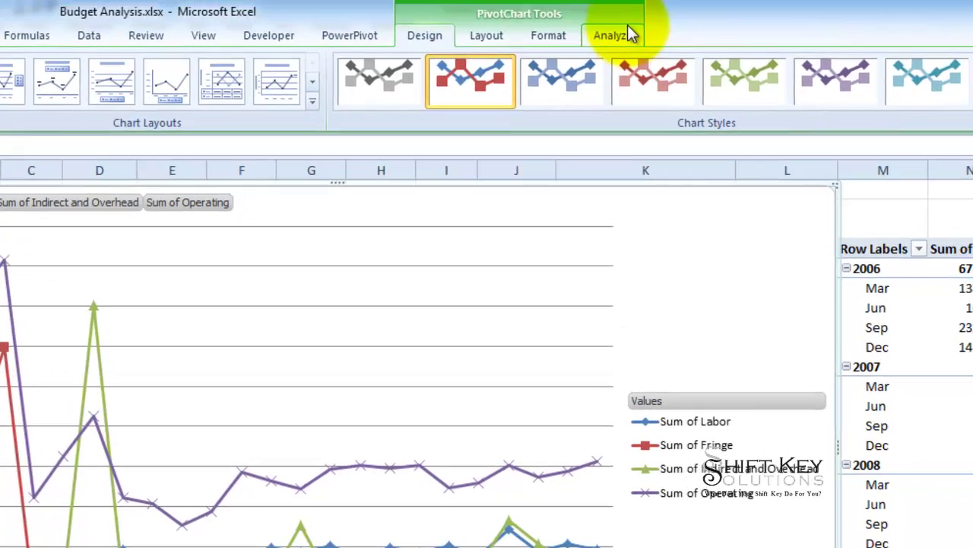
Hide all field buttons on the pivot chart
{"action": "left_click", "coordinate": [628, 35]}
{"action": "left_click", "coordinate": [157, 96]}
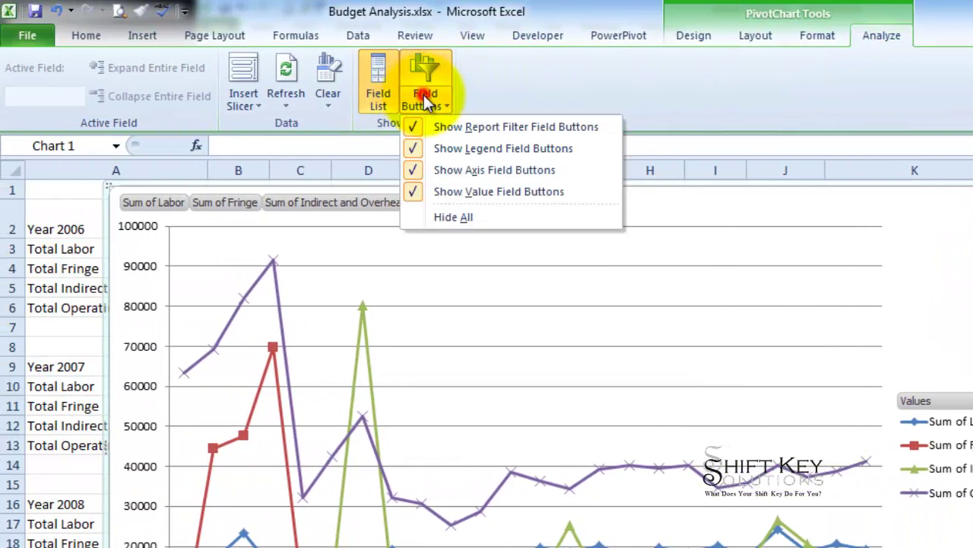
{"action": "left_click", "coordinate": [483, 219]}
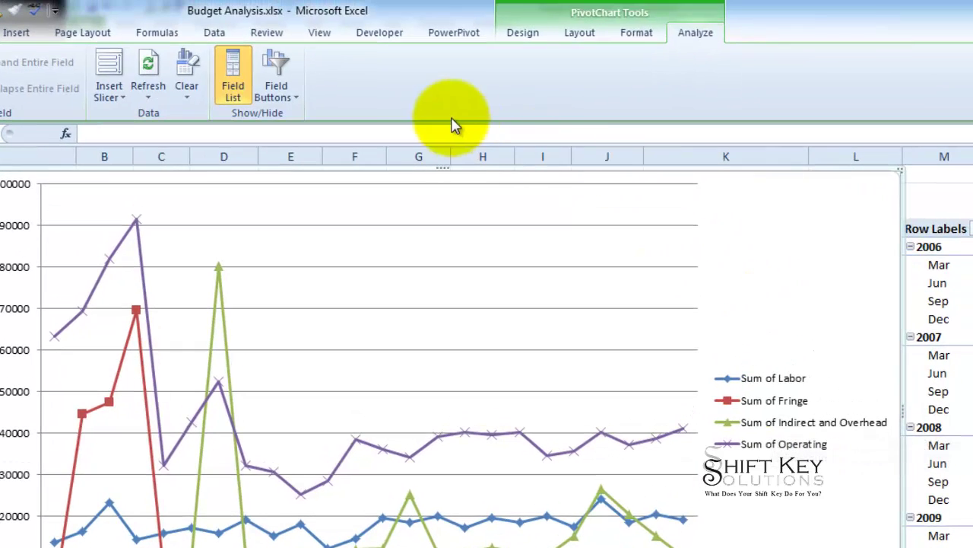
Set the chart legend to Overlay Legend at Right and move it into the empty plot area above the lines
{"action": "left_click", "coordinate": [523, 35]}
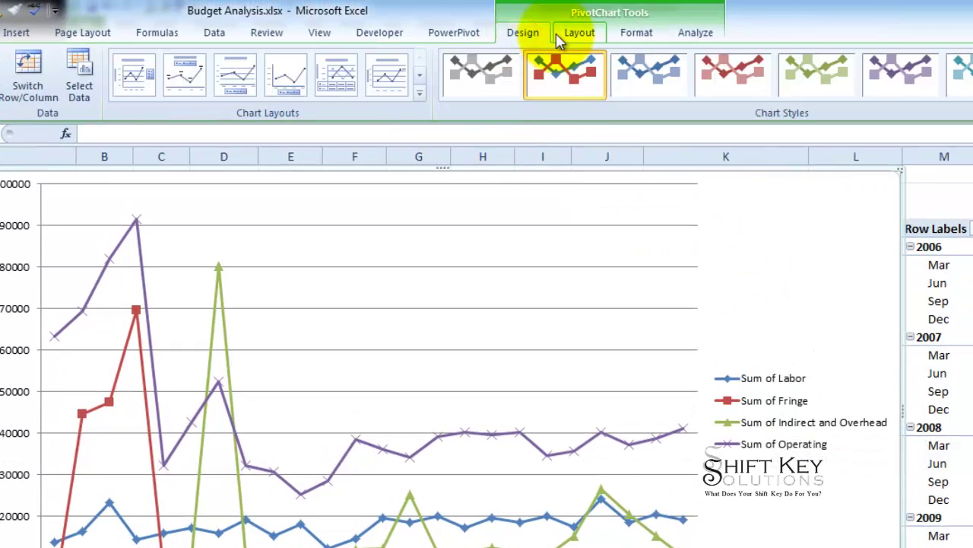
{"action": "left_click", "coordinate": [591, 36]}
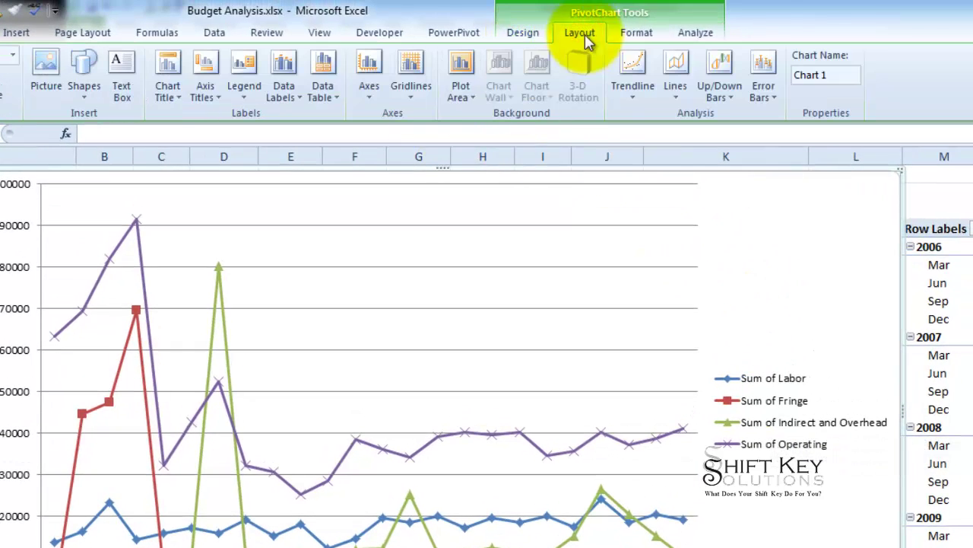
{"action": "left_click", "coordinate": [246, 88]}
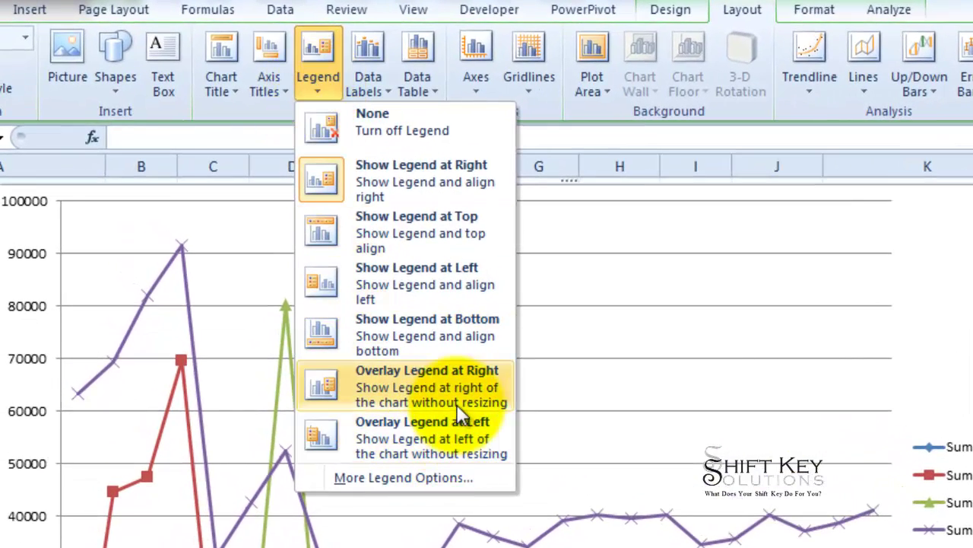
{"action": "left_click", "coordinate": [445, 387]}
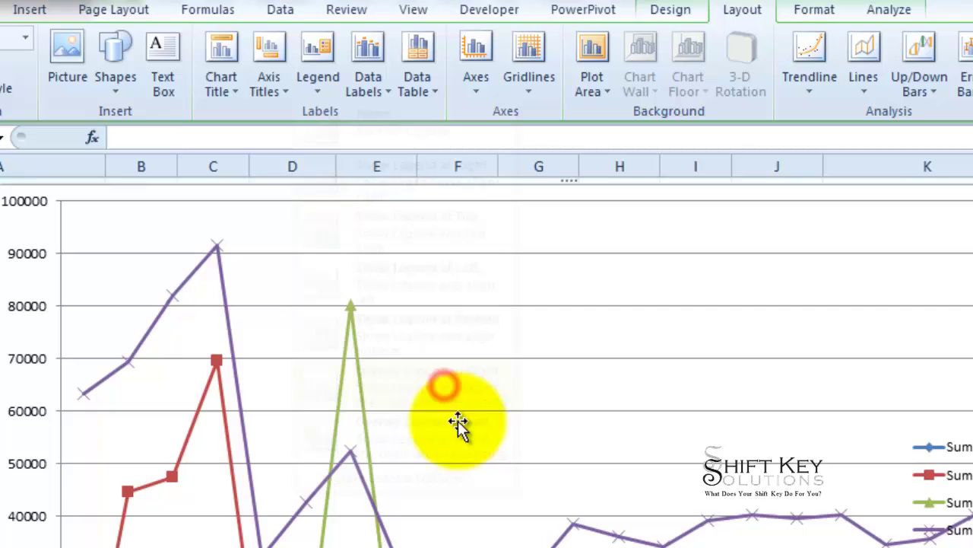
{"action": "left_click", "coordinate": [940, 449]}
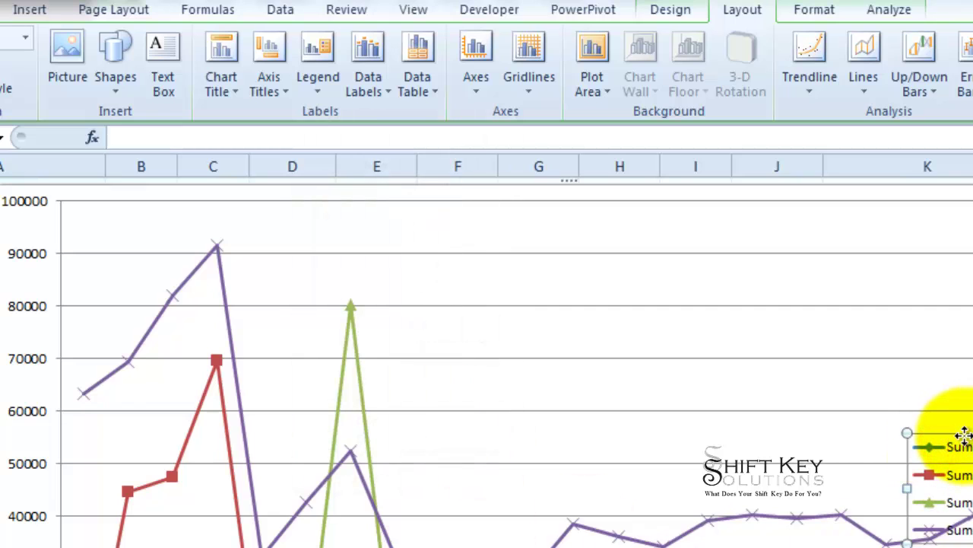
{"action": "left_click_drag", "start_coordinate": [963, 434], "coordinate": [745, 280]}
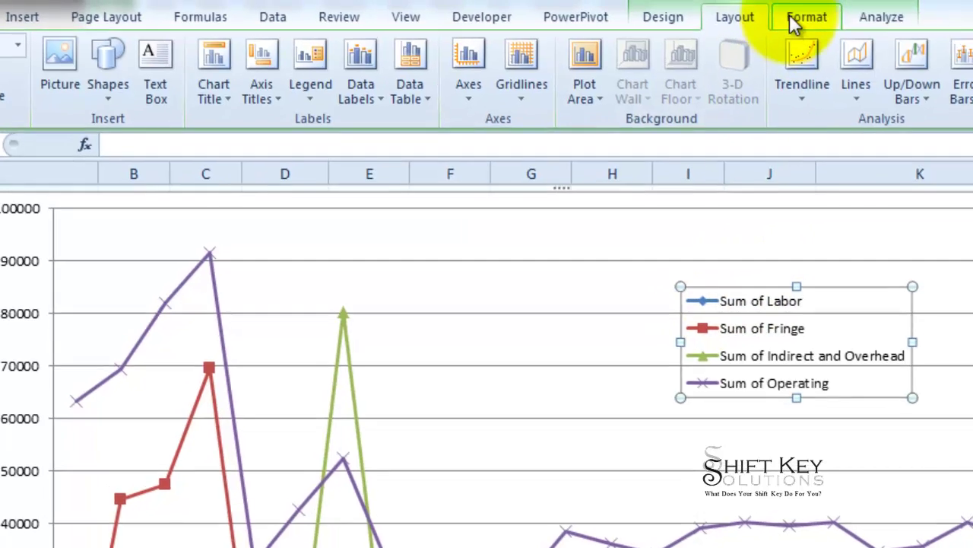
Give the chart legend a white shape fill and a black outline
{"action": "left_click", "coordinate": [795, 21]}
{"action": "left_click", "coordinate": [578, 41]}
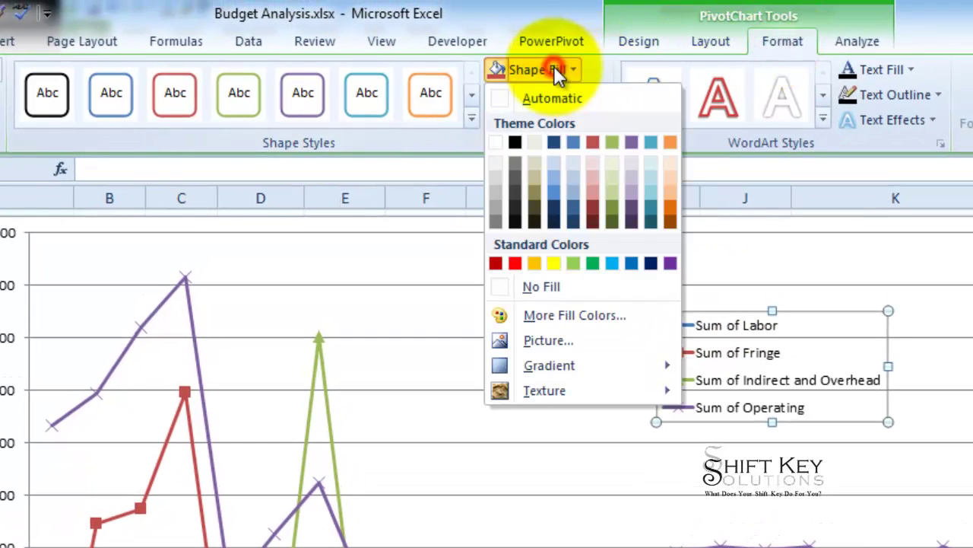
{"action": "left_click", "coordinate": [495, 144]}
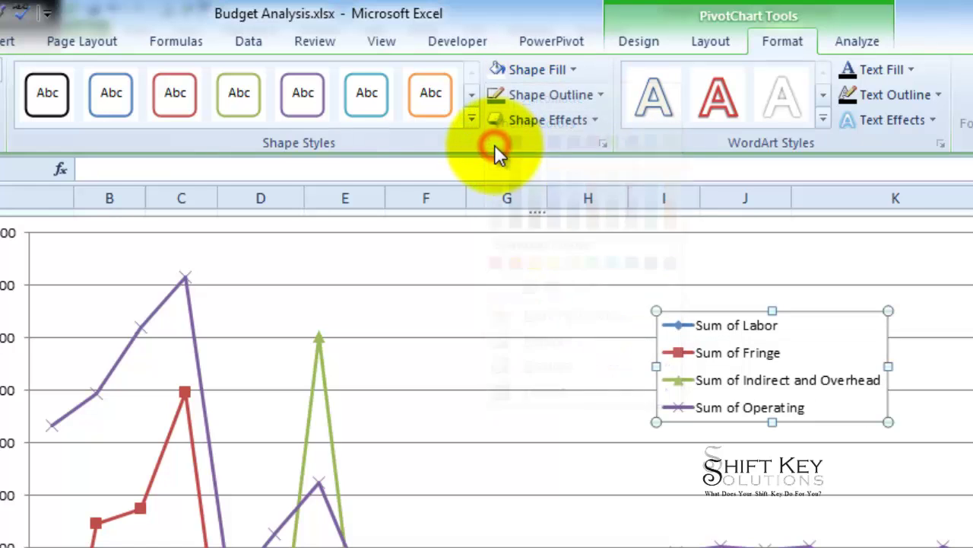
{"action": "left_click", "coordinate": [598, 95]}
{"action": "left_click", "coordinate": [540, 127]}
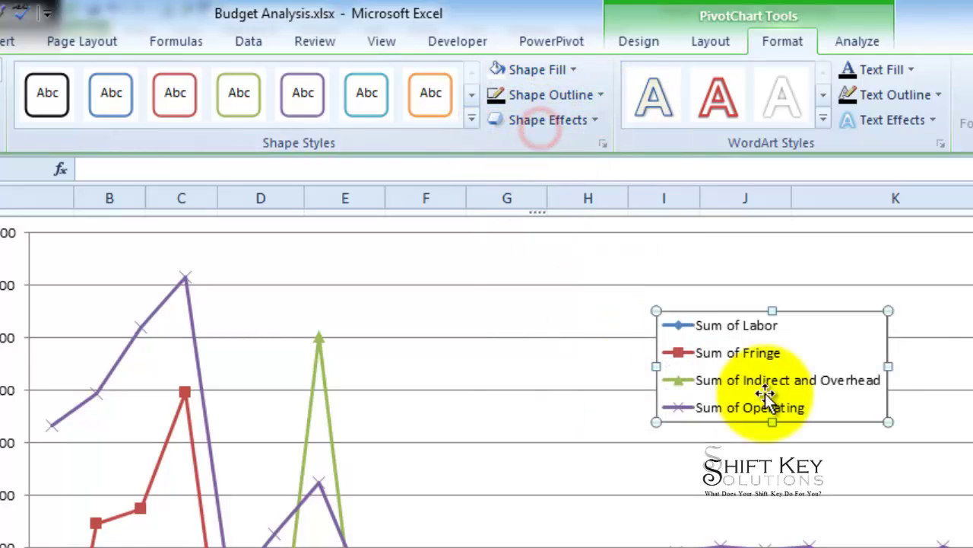
{"action": "left_click", "coordinate": [970, 374]}
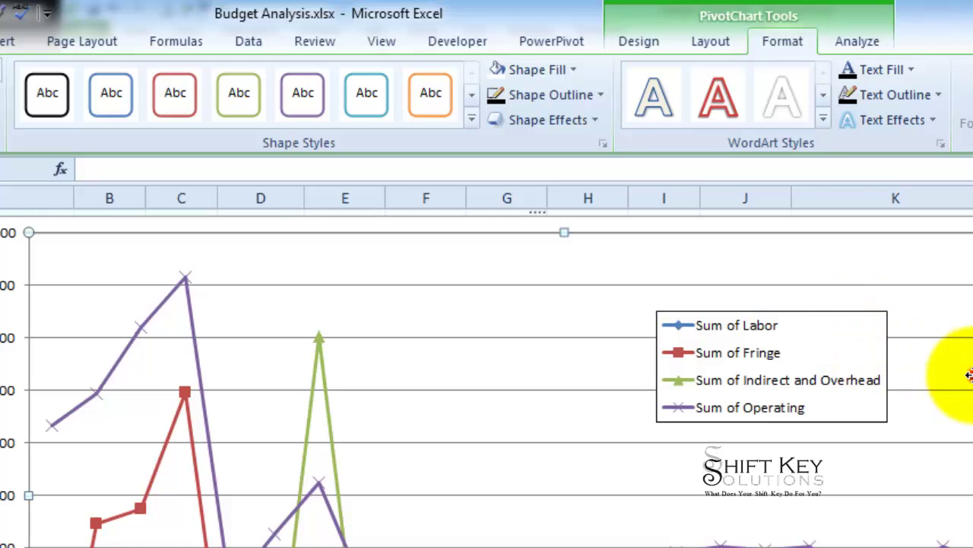
{"action": "left_click", "coordinate": [847, 328]}
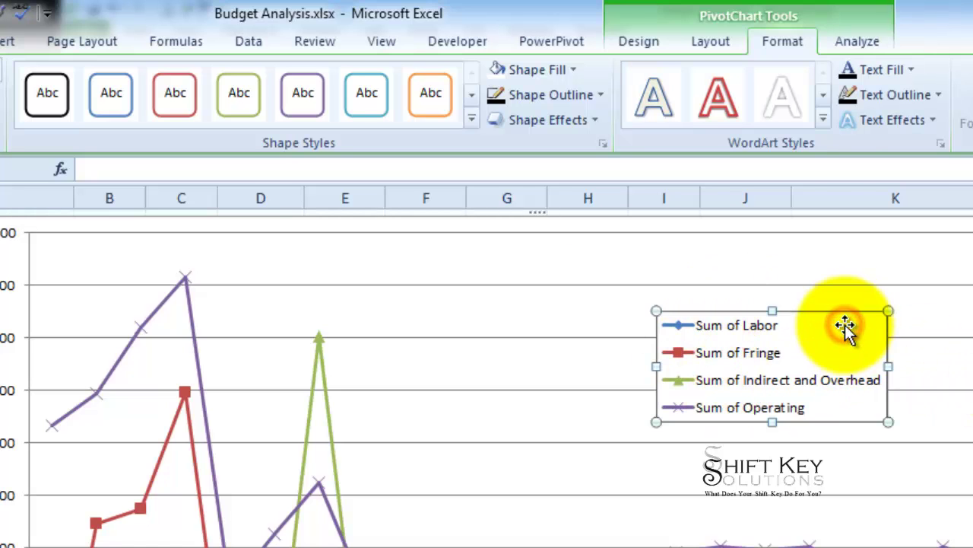
Add a Centered Overlay Title to the pivot chart with the text "12- Month Employment Cost"
{"action": "left_click", "coordinate": [729, 43]}
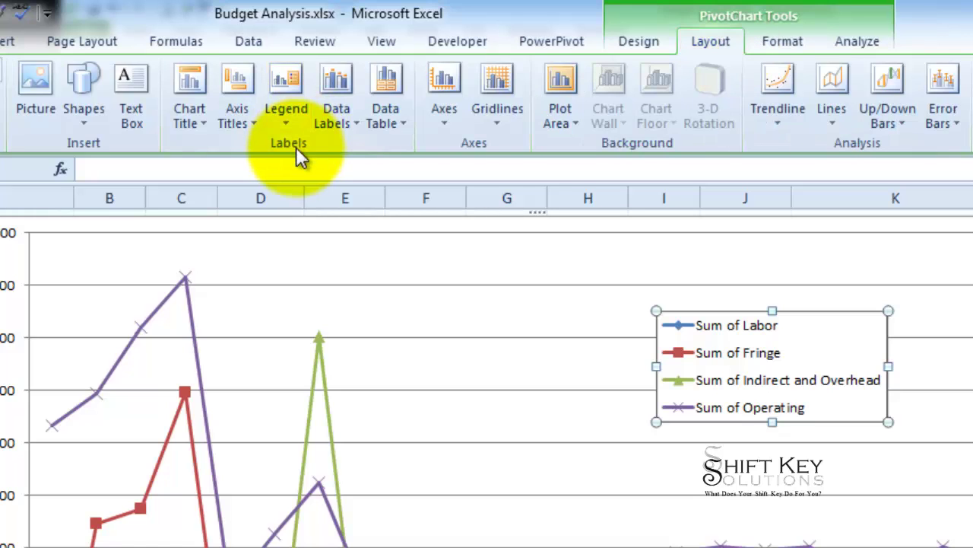
{"action": "left_click", "coordinate": [194, 105]}
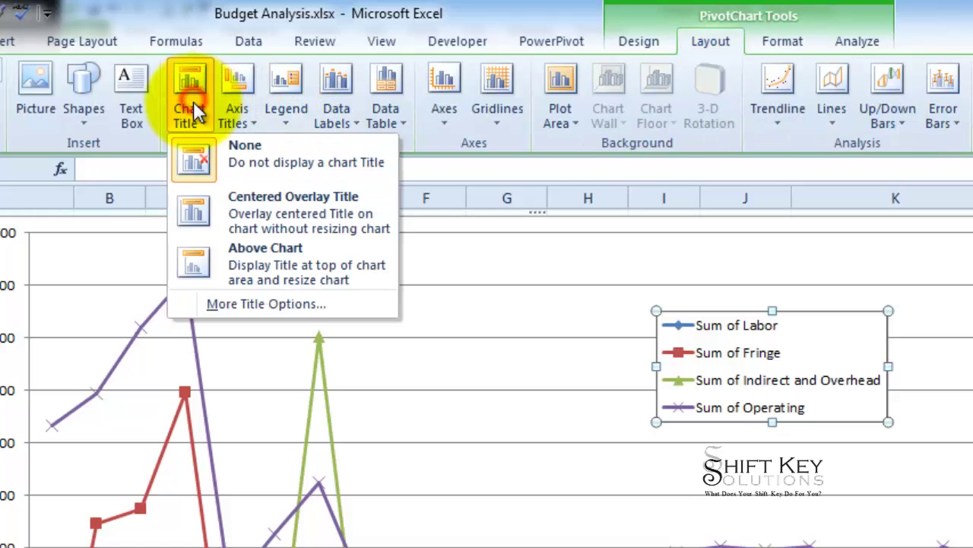
{"action": "left_click", "coordinate": [300, 215]}
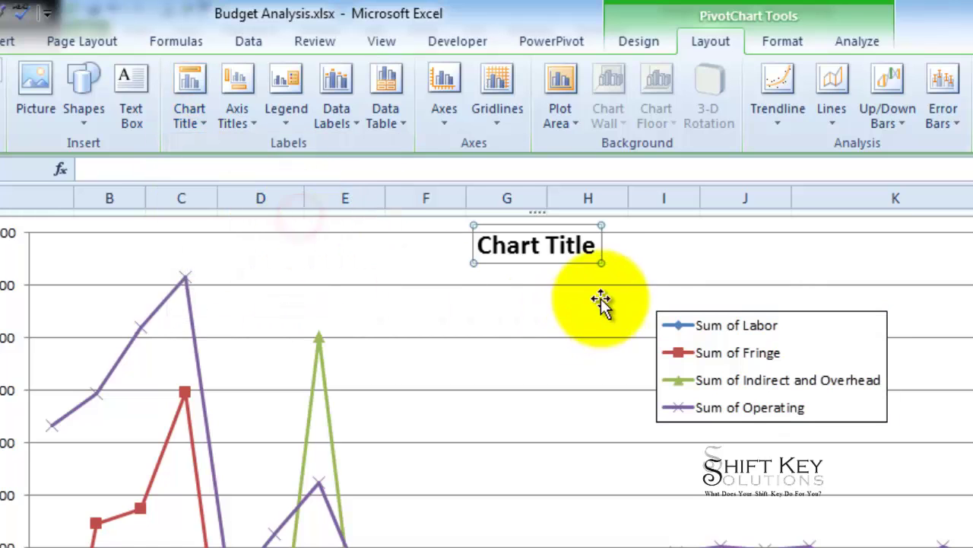
{"action": "left_click", "coordinate": [457, 169]}
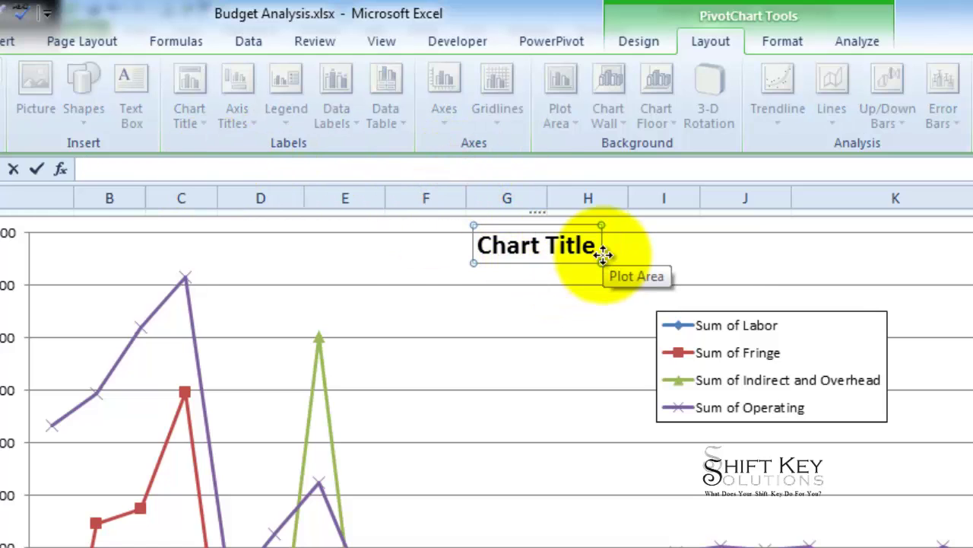
{"action": "type", "text": "12- Month Employment Cost"}
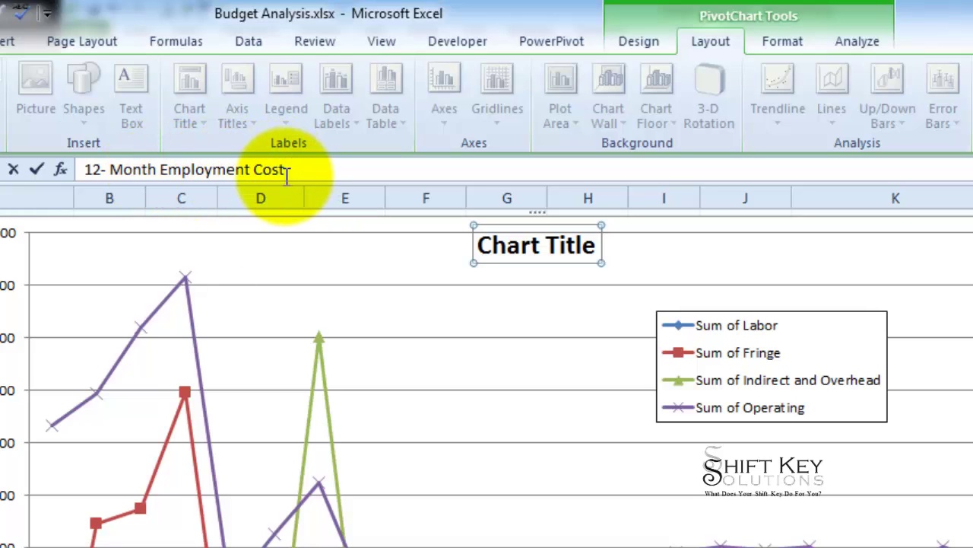
{"action": "left_click", "coordinate": [41, 177]}
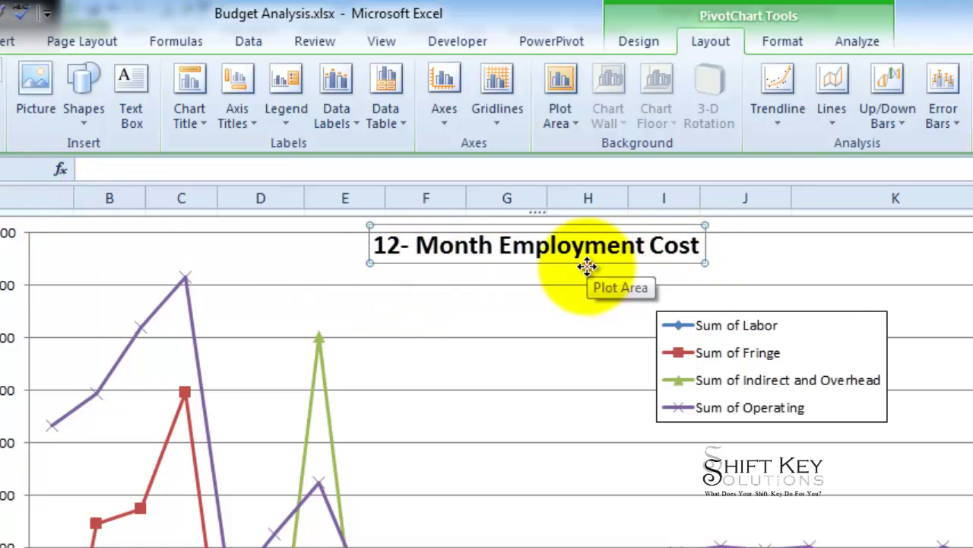
Move the chart title slightly down, just below the top gridline, and apply the current shape fill to it
{"action": "left_click_drag", "start_coordinate": [587, 266], "coordinate": [582, 277]}
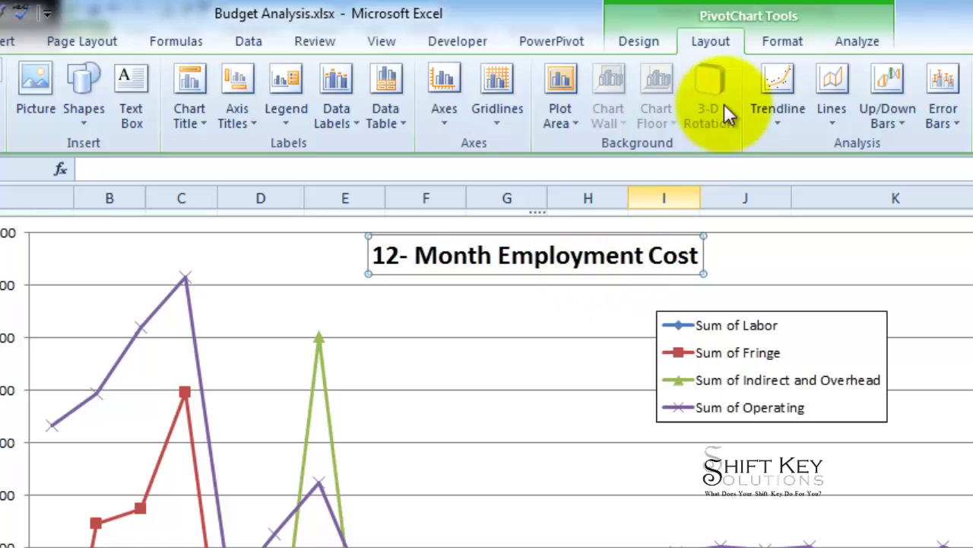
{"action": "left_click", "coordinate": [781, 40]}
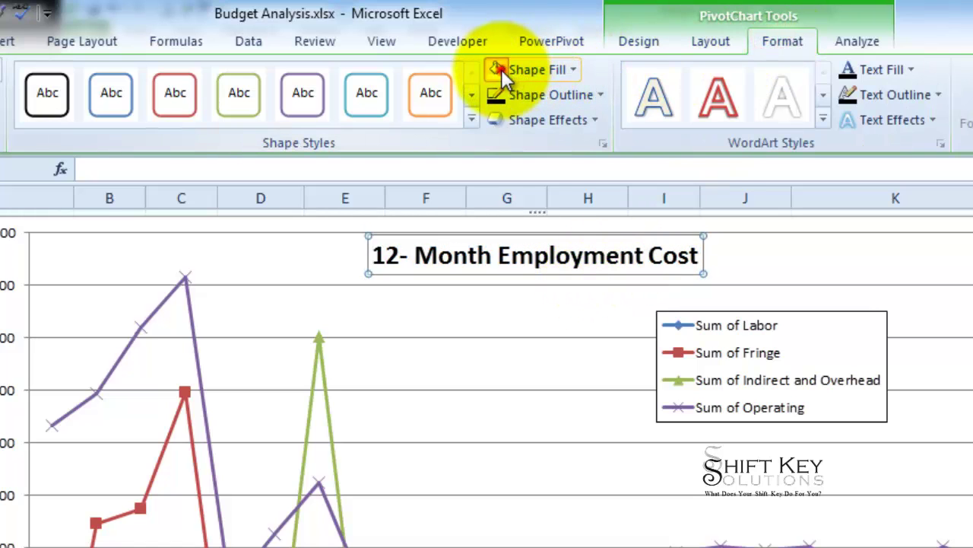
{"action": "left_click", "coordinate": [791, 262]}
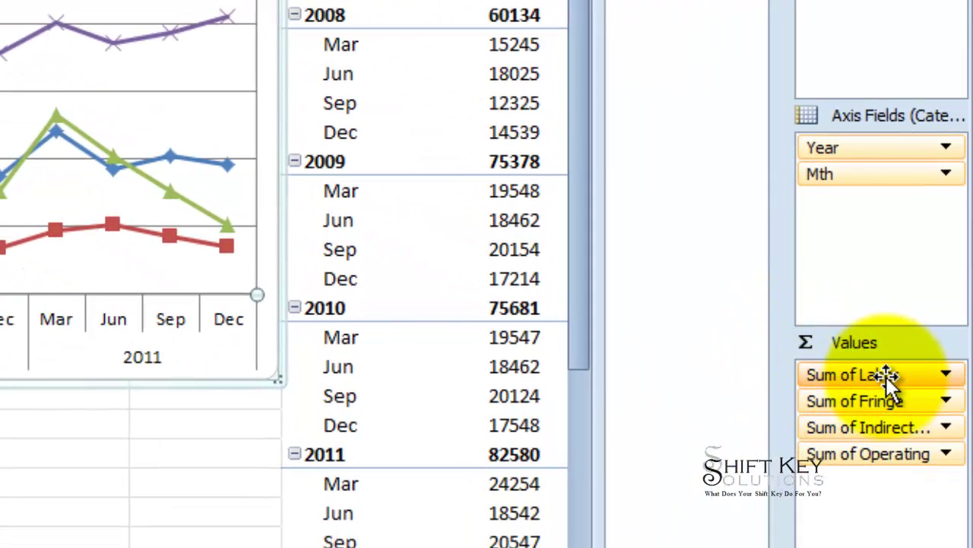
Rename the Sum of Labor value field as "Labor Total"
{"action": "left_click", "coordinate": [886, 376]}
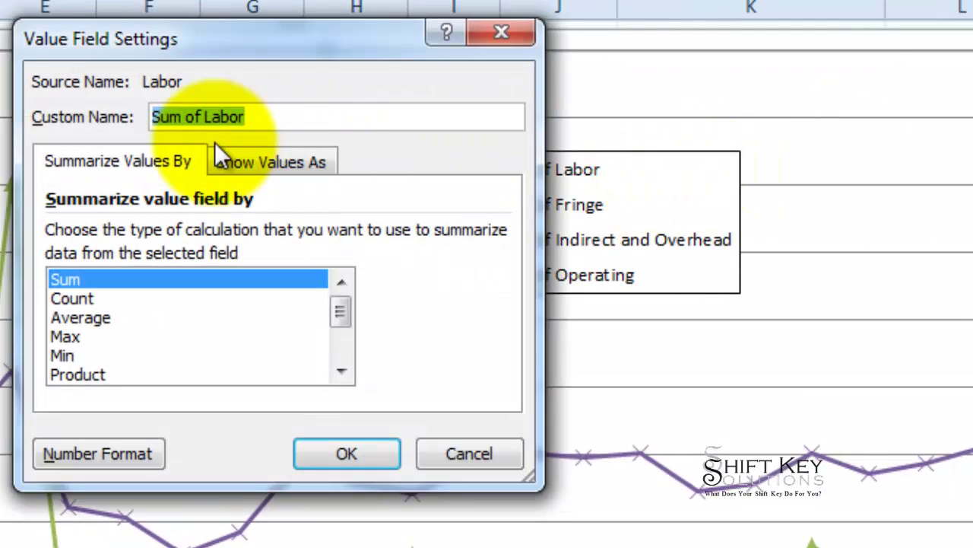
{"action": "left_click_drag", "start_coordinate": [203, 116], "coordinate": [67, 122]}
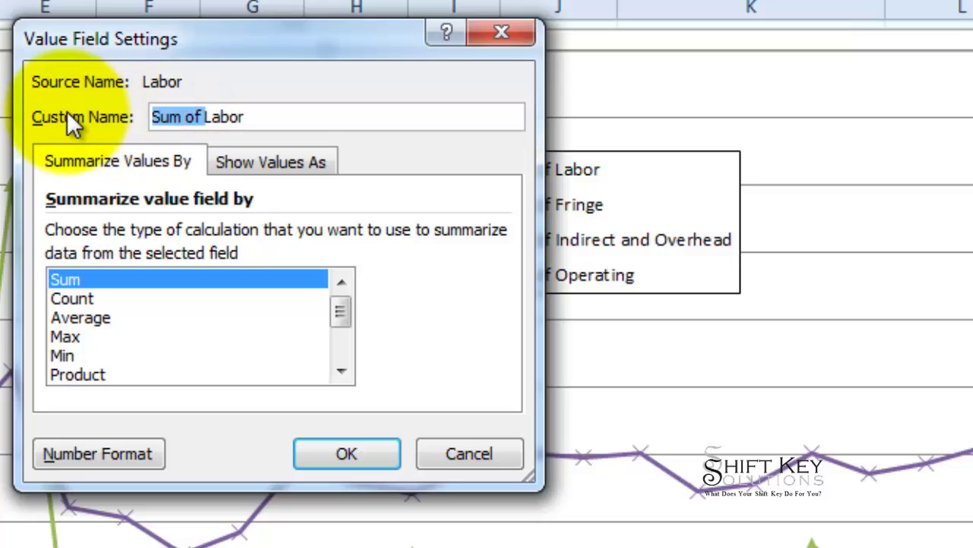
{"action": "key", "text": "Delete"}
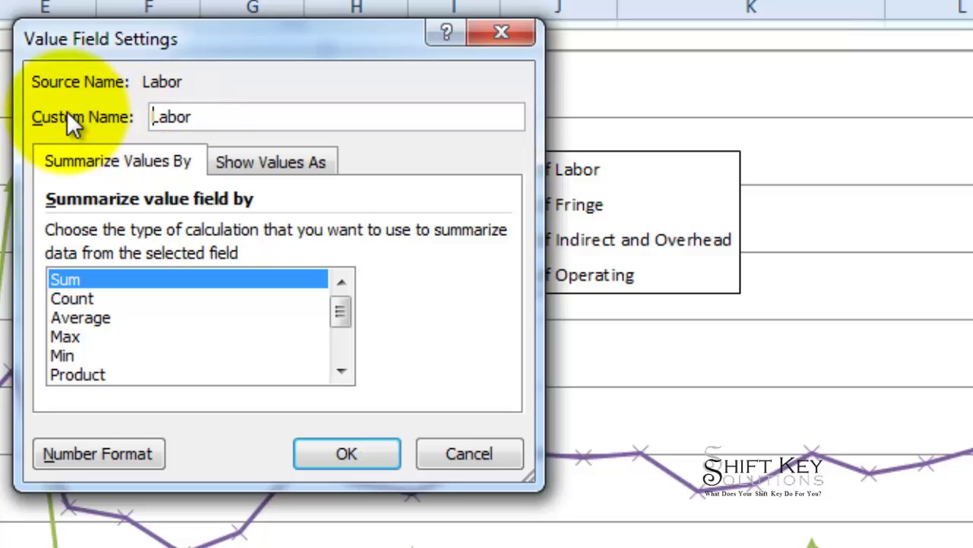
{"action": "key", "text": "End"}
{"action": "type", "text": "Total"}
{"action": "left_click", "coordinate": [364, 451]}
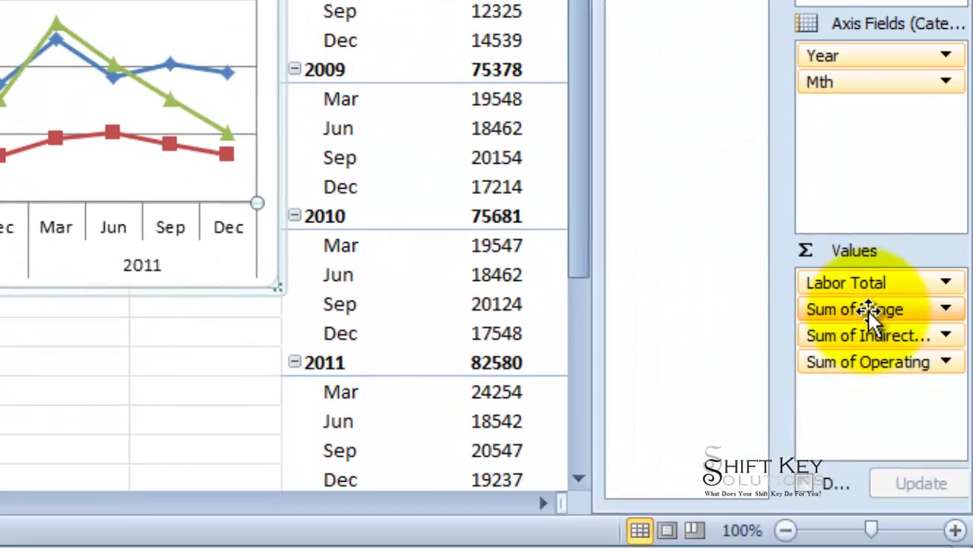
Rename the Sum of Fringe value field as "Fringe Total"
{"action": "left_click", "coordinate": [869, 310]}
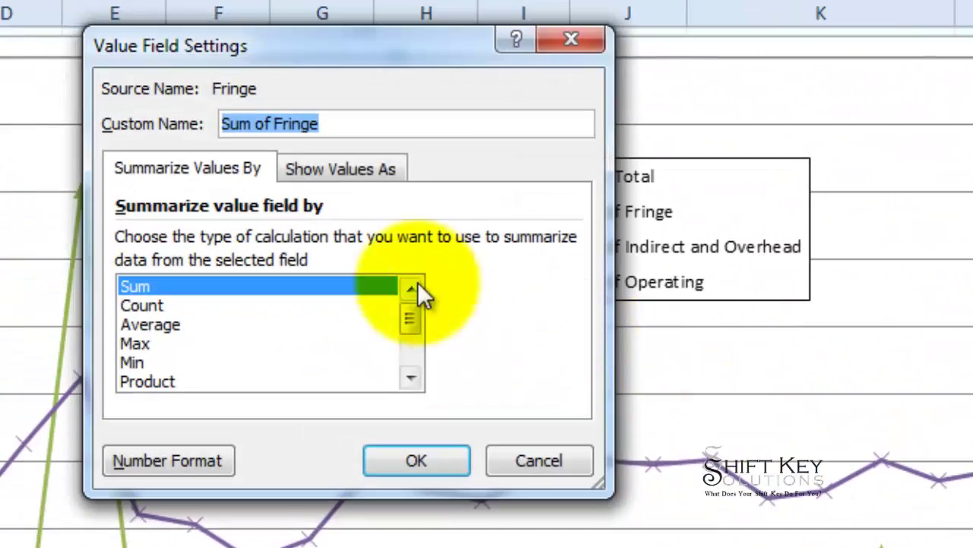
{"action": "left_click_drag", "start_coordinate": [277, 124], "coordinate": [159, 122]}
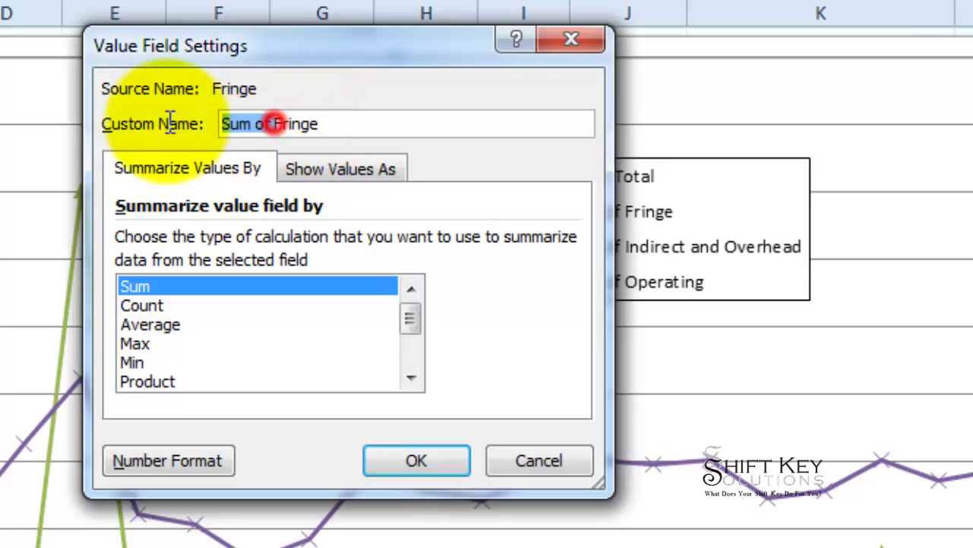
{"action": "key", "text": "Delete"}
{"action": "key", "text": "End"}
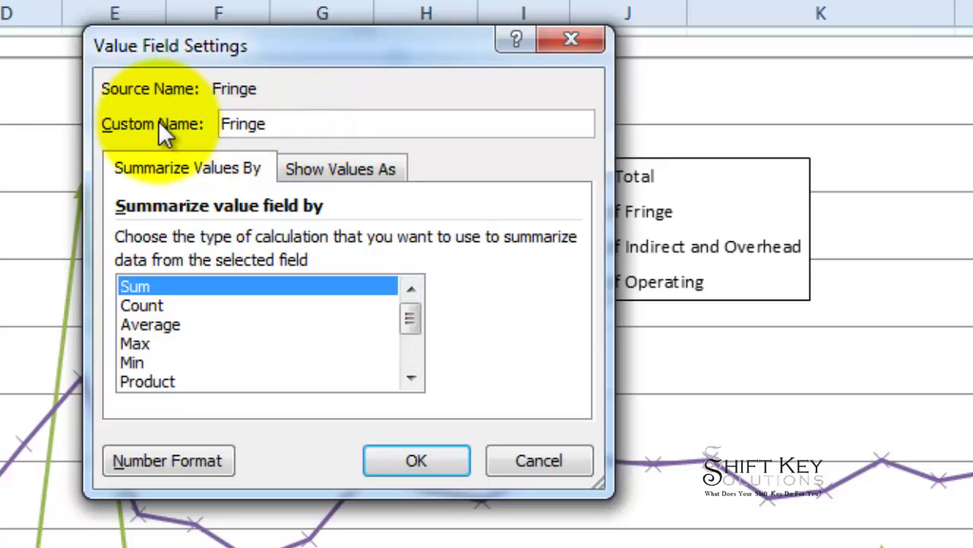
{"action": "type", "text": "Total"}
{"action": "key", "text": "ctrl+shift+Left"}
{"action": "key", "text": "ctrl+shift+Left"}
{"action": "key", "text": "ctrl+shift+Right"}
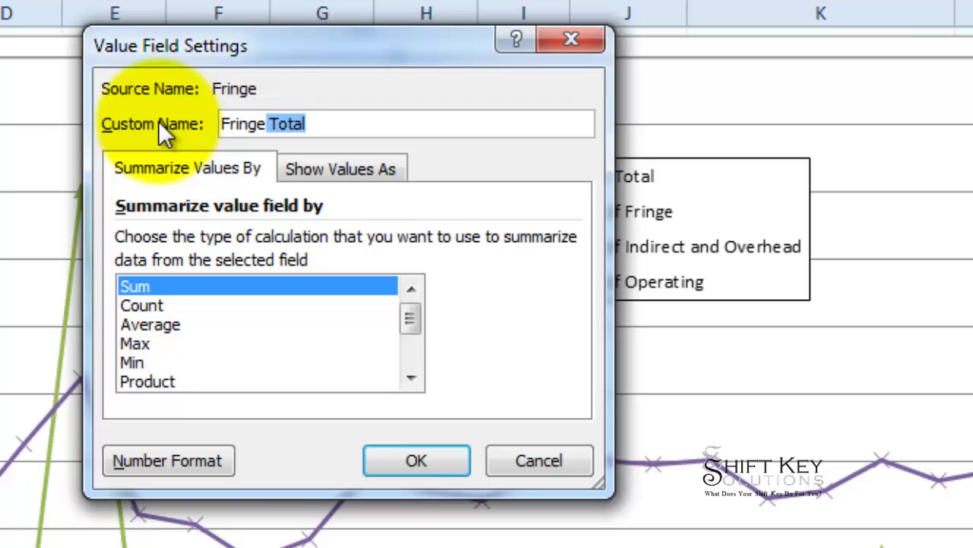
{"action": "left_click", "coordinate": [427, 459]}
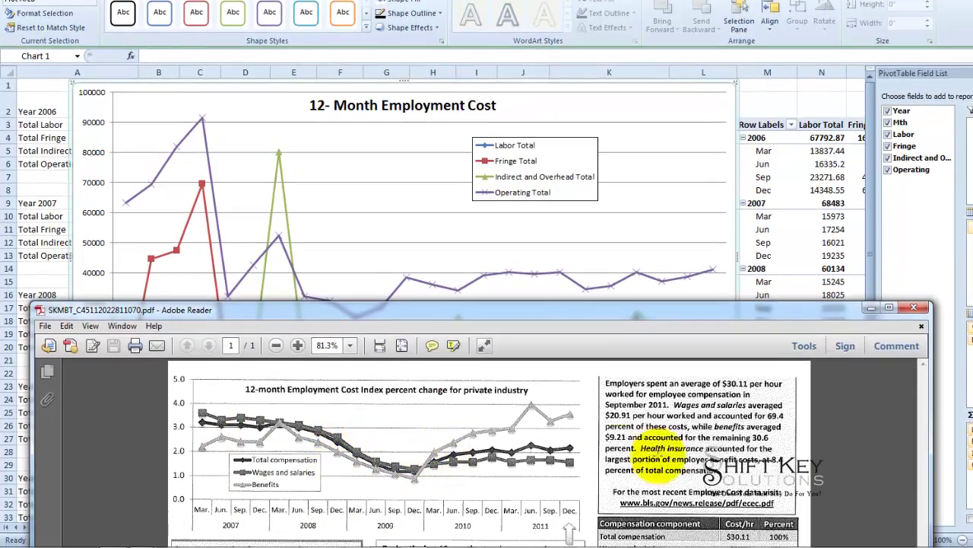
Compare the pivot chart with the employment cost line chart in the Adobe Reader PDF at 100% zoom, and return to the Excel chart area
{"action": "left_click", "coordinate": [870, 453]}
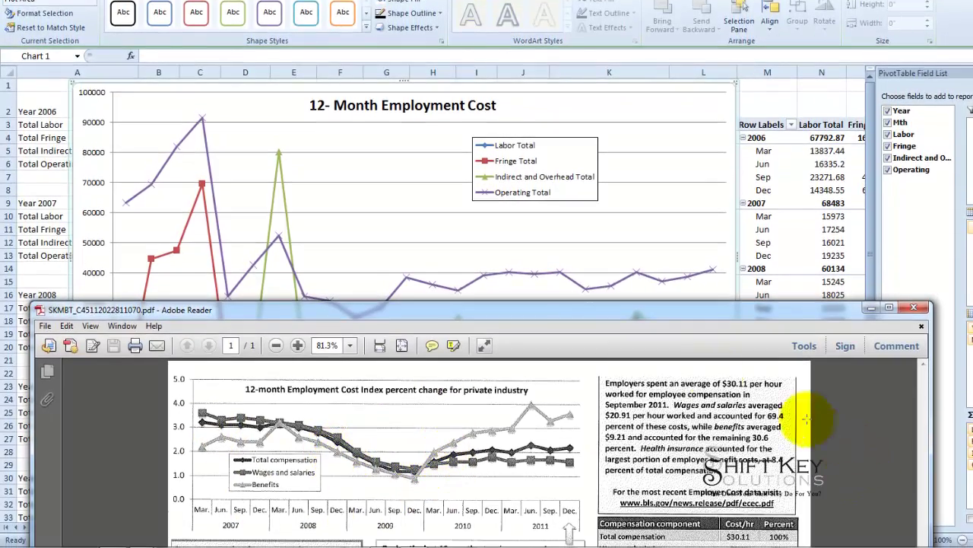
{"action": "left_click_drag", "start_coordinate": [607, 310], "coordinate": [718, 3]}
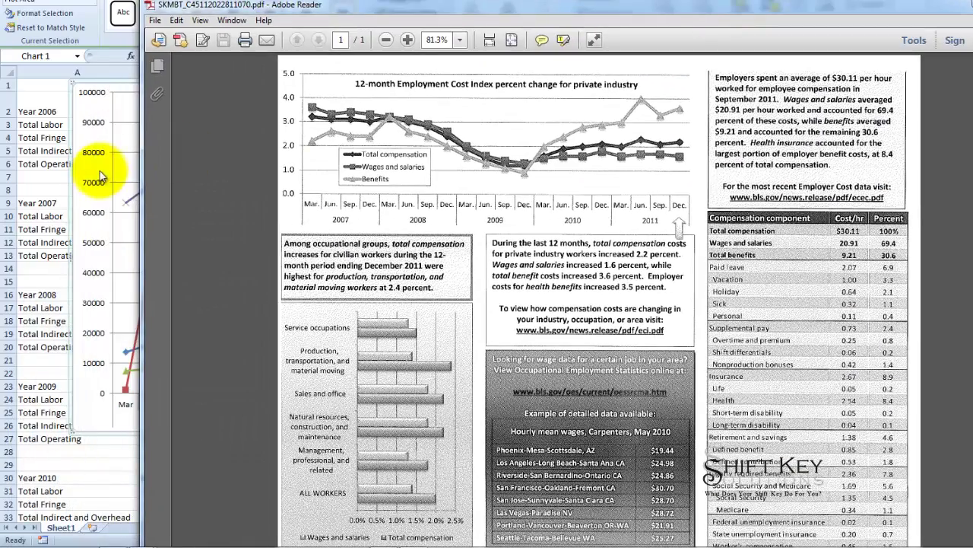
{"action": "left_click_drag", "start_coordinate": [142, 177], "coordinate": [467, 239]}
{"action": "key", "text": "ctrl+1"}
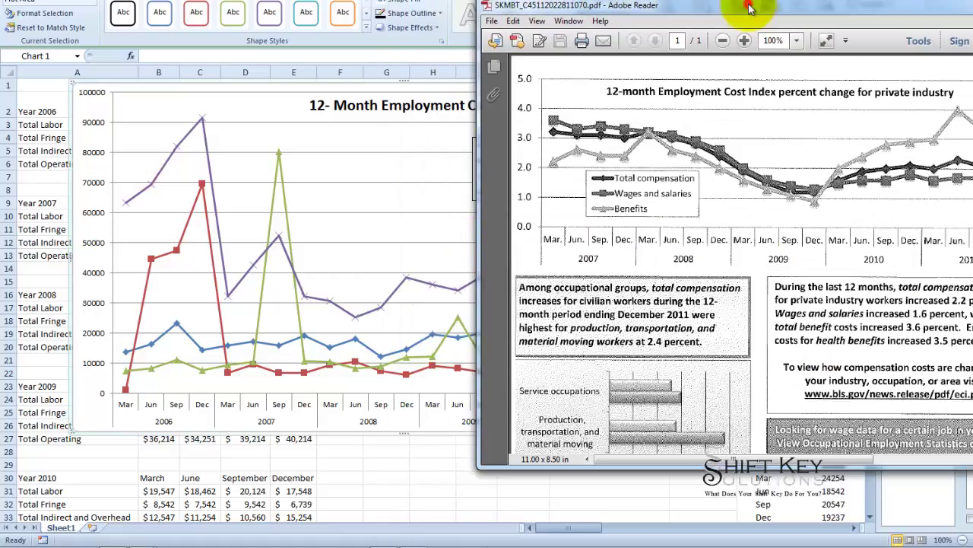
{"action": "left_click_drag", "start_coordinate": [772, 4], "coordinate": [721, 61]}
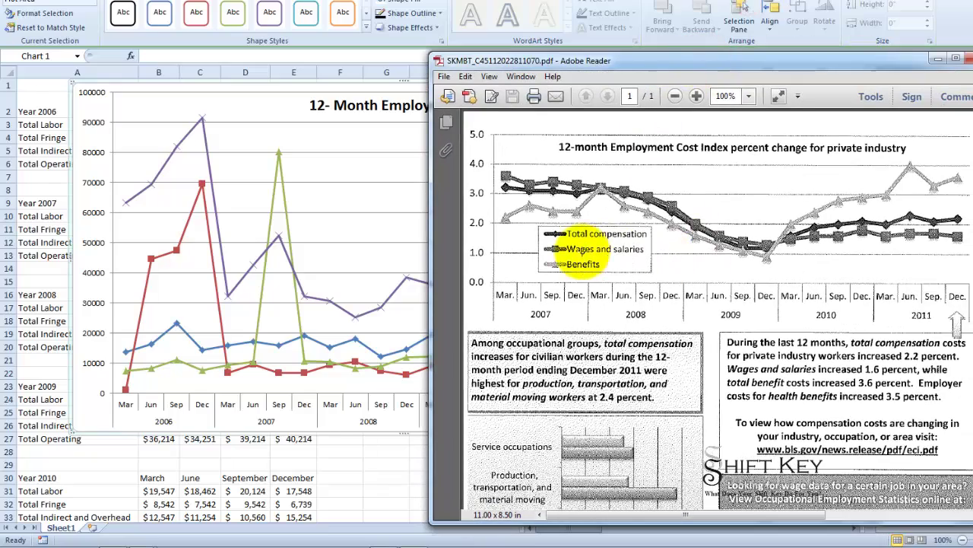
{"action": "left_click_drag", "start_coordinate": [589, 62], "coordinate": [557, 36]}
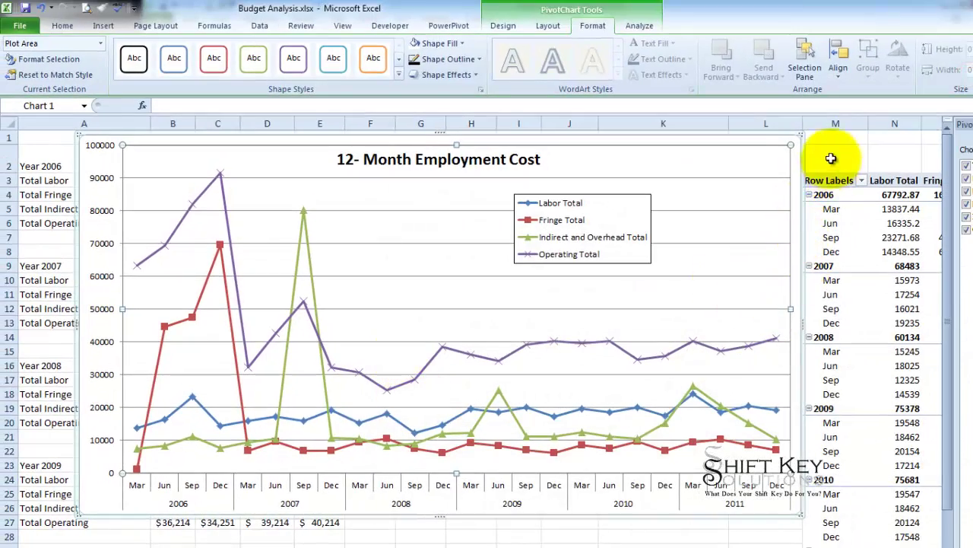
{"action": "left_click", "coordinate": [800, 162]}
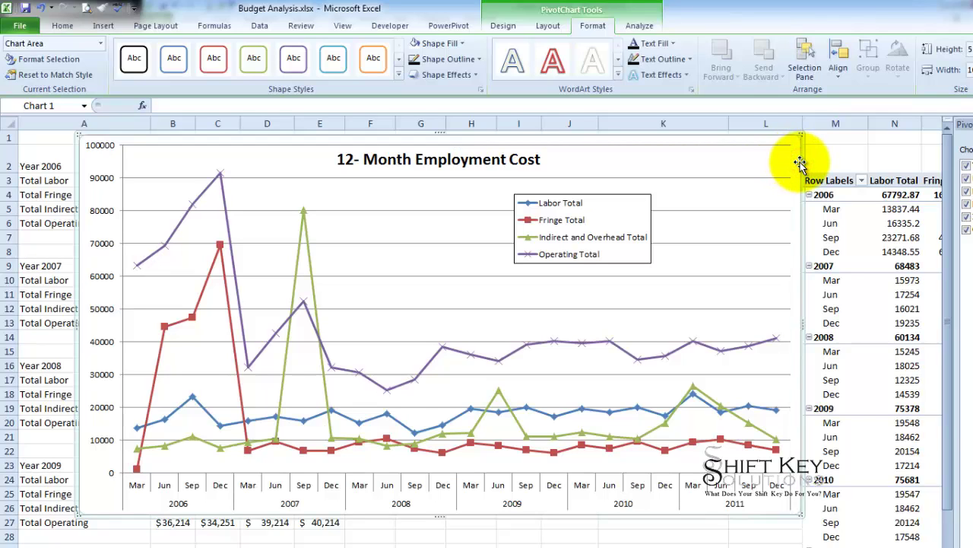